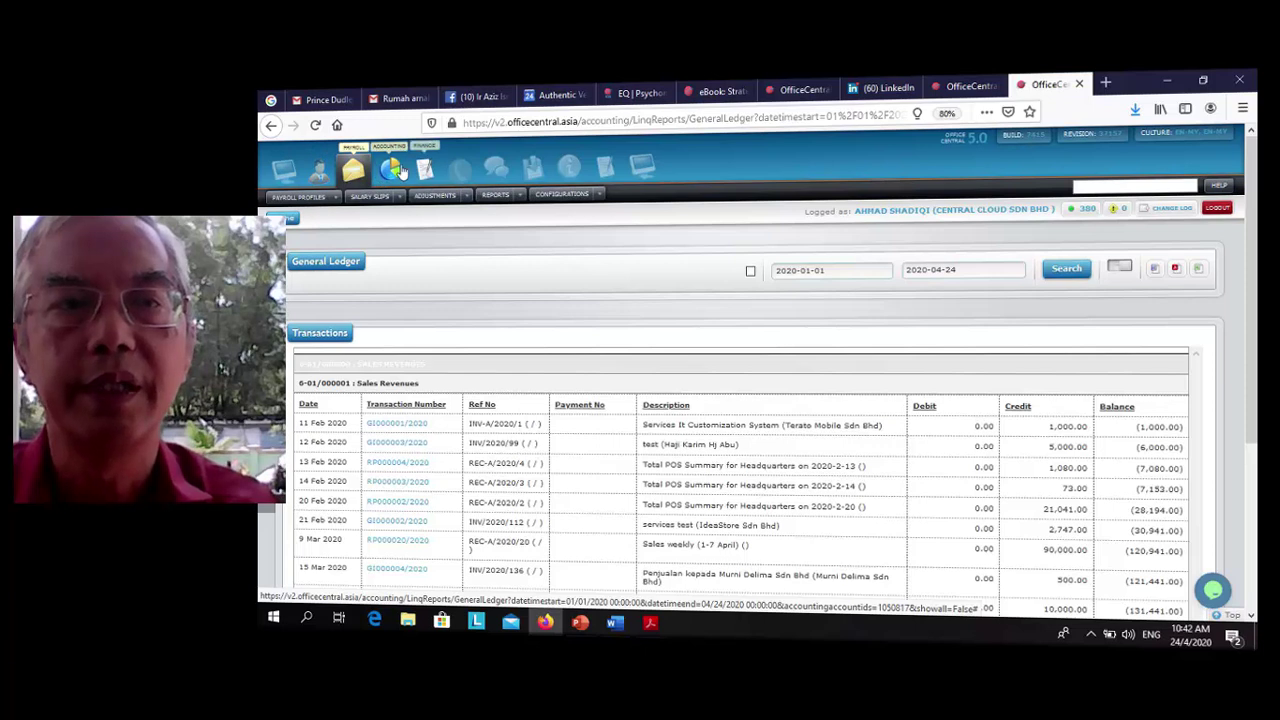
click(424, 172)
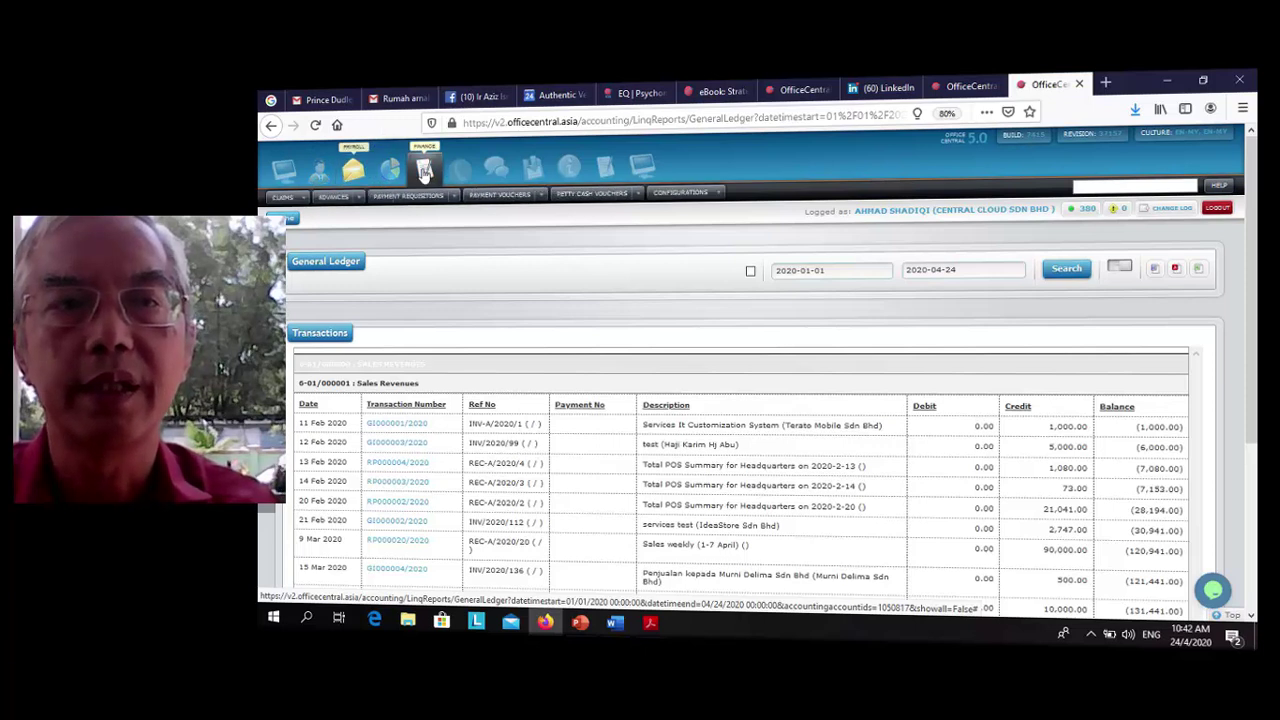
click(458, 172)
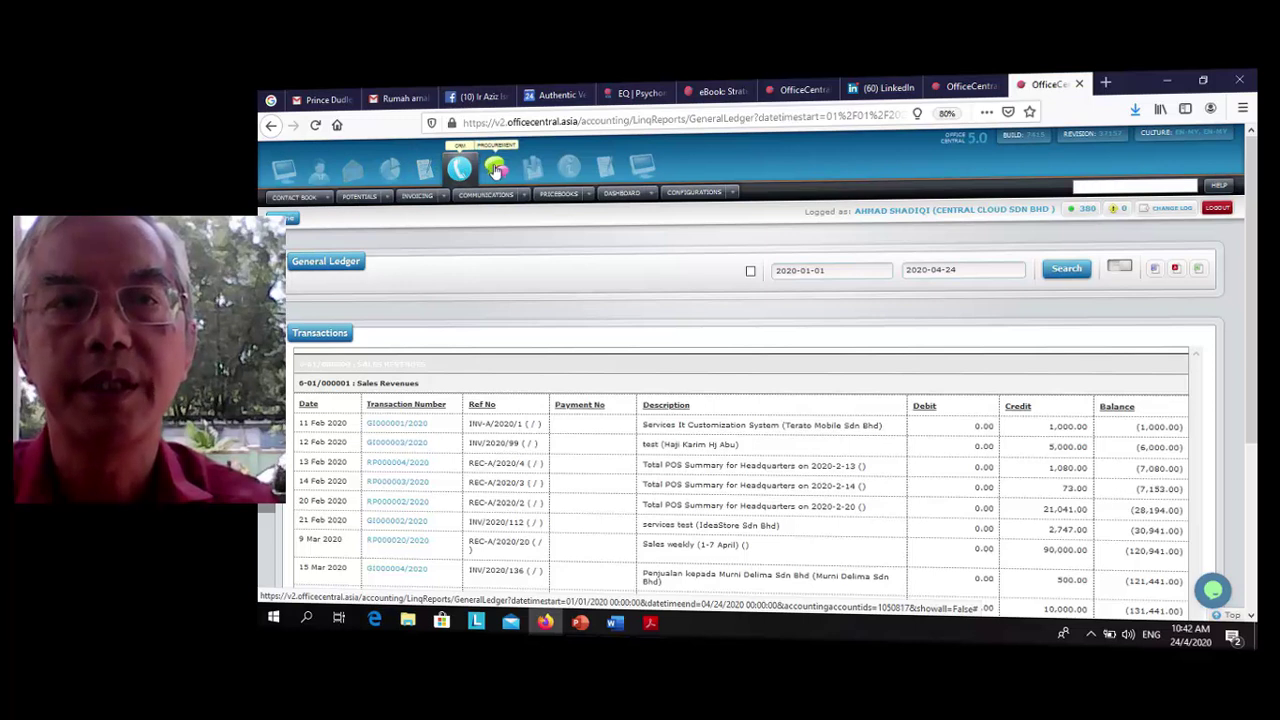
click(494, 168)
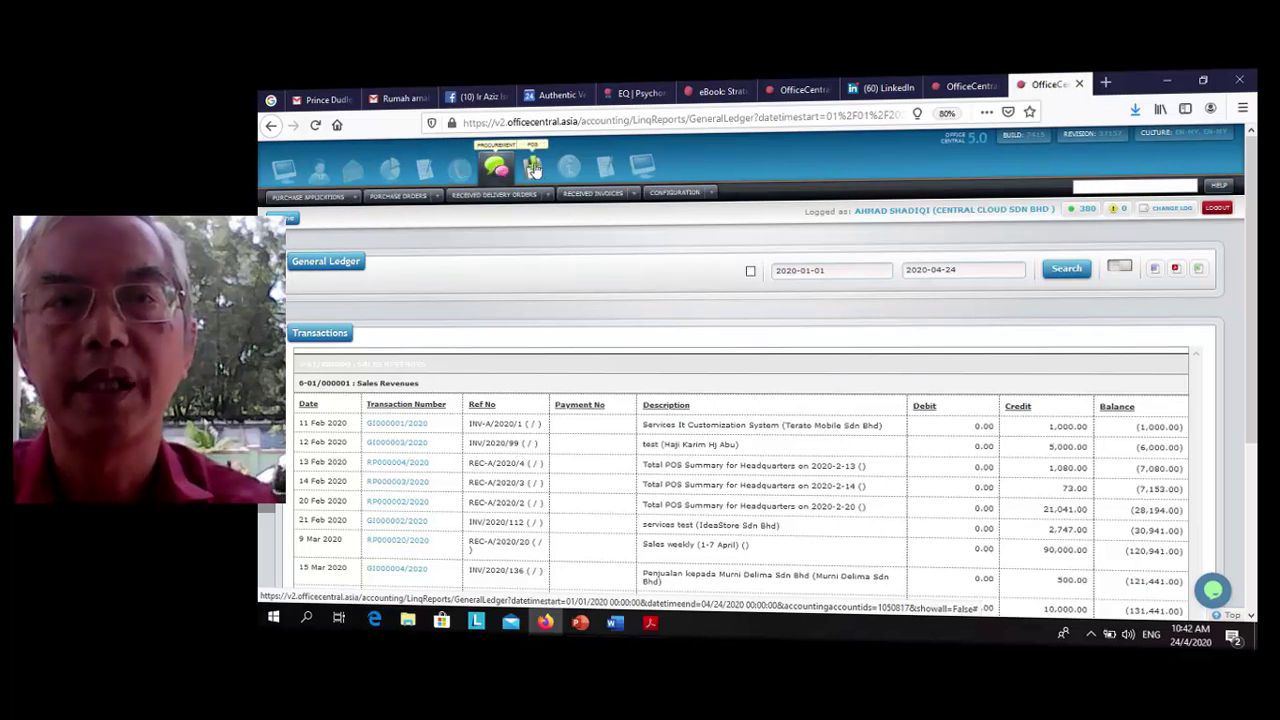
click(536, 170)
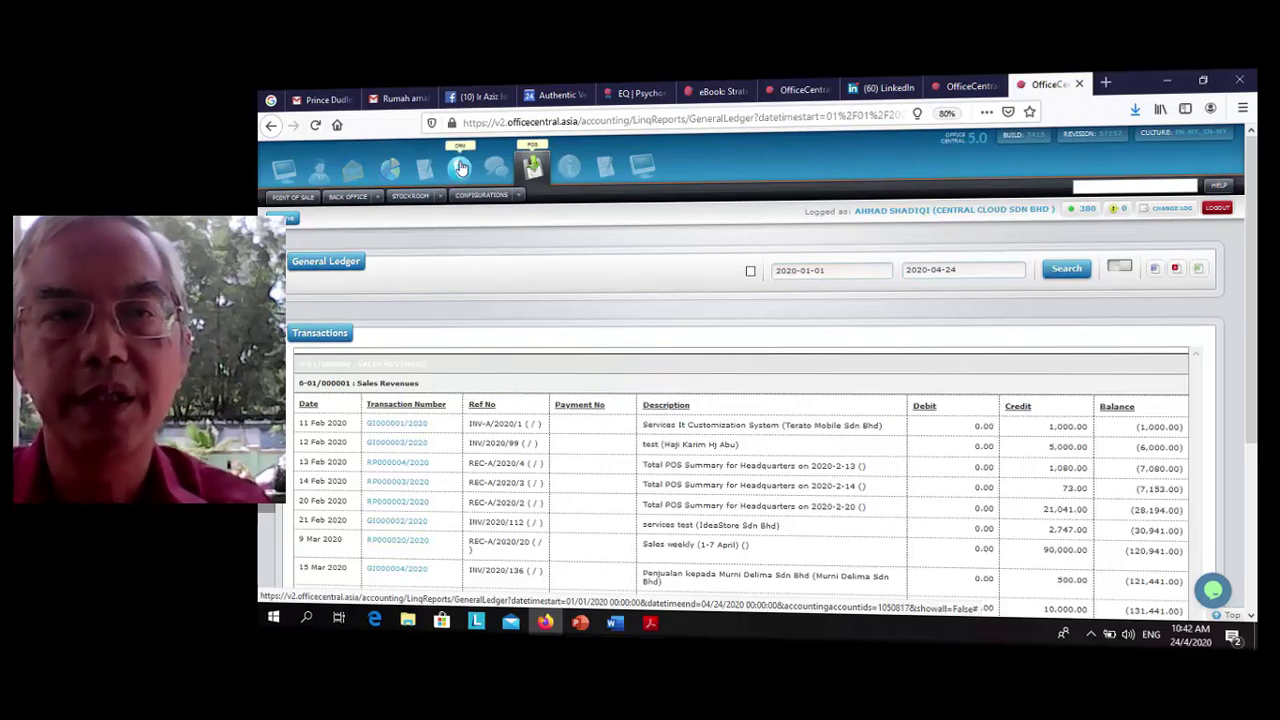
Open a blank form for a new overall invoice in the CRM module's invoicing section.
click(459, 167)
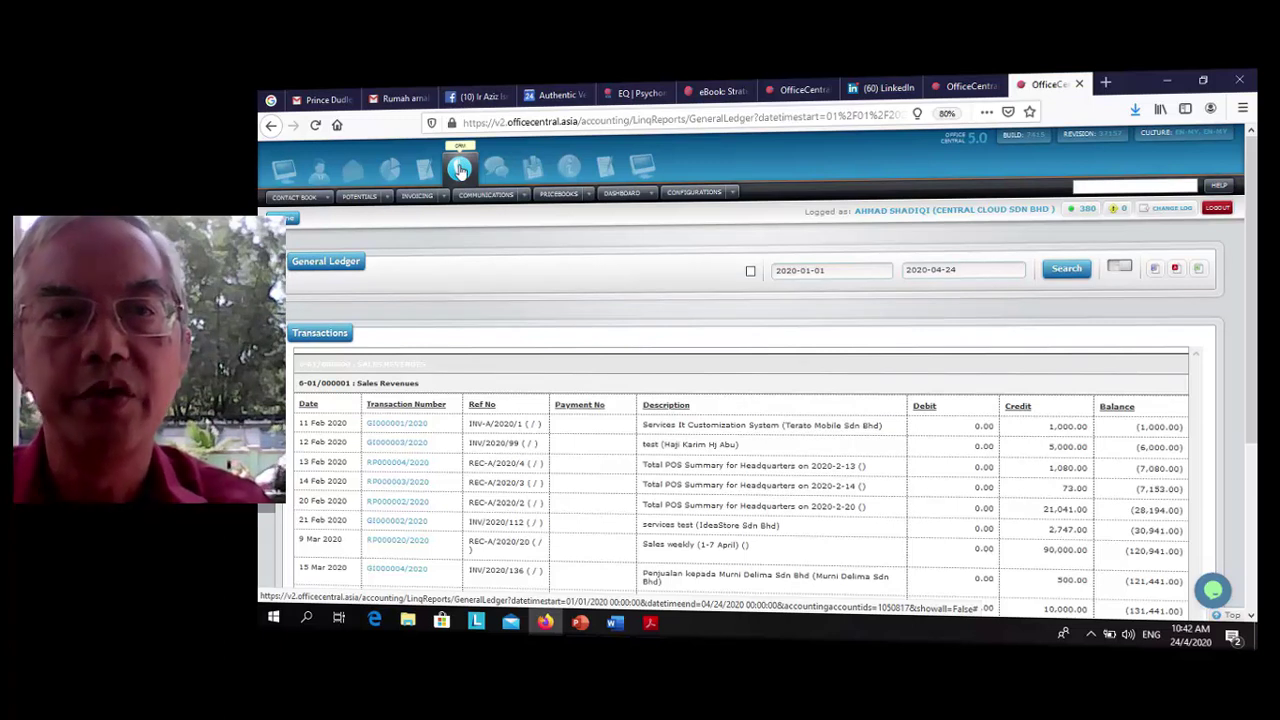
click(446, 198)
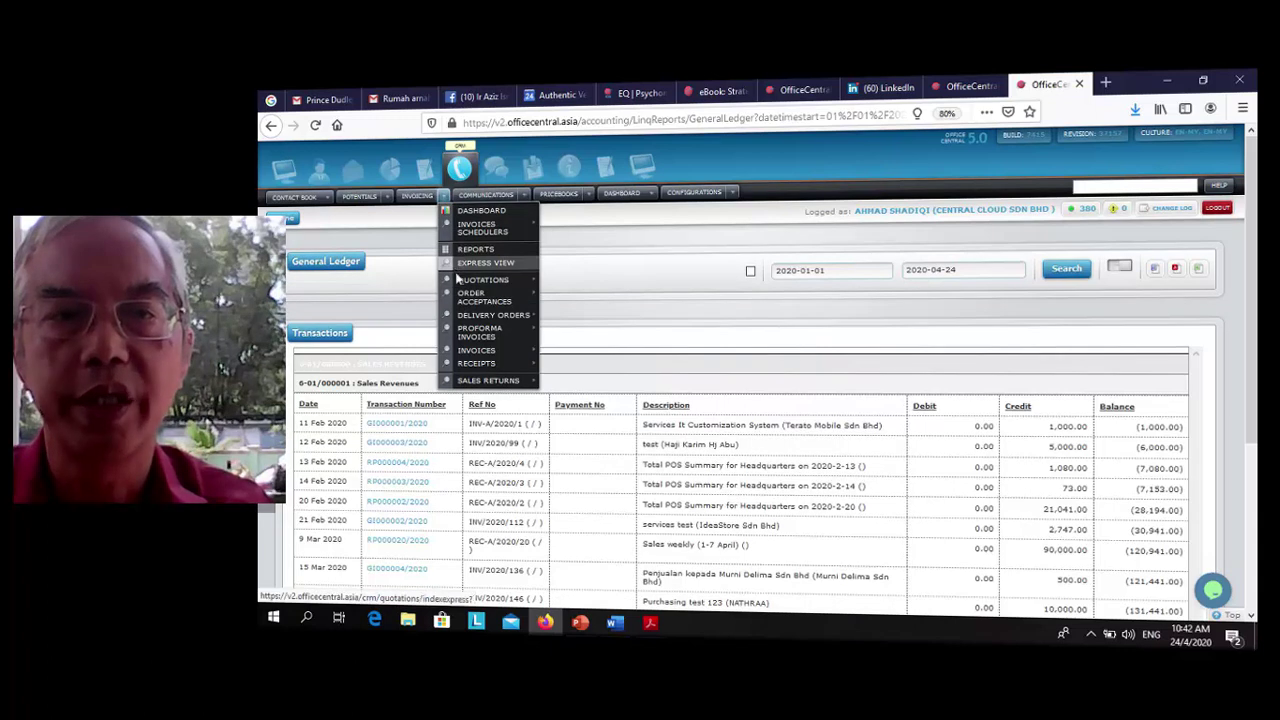
mouse_move(461, 284)
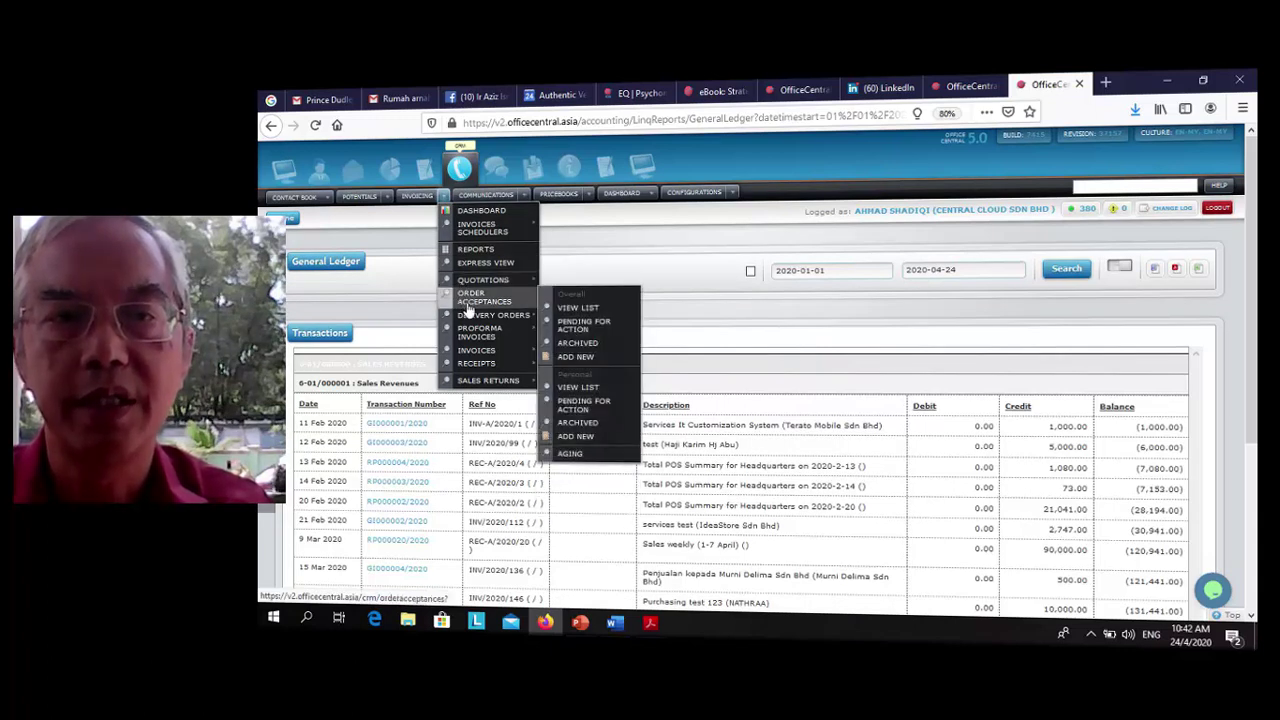
mouse_move(470, 320)
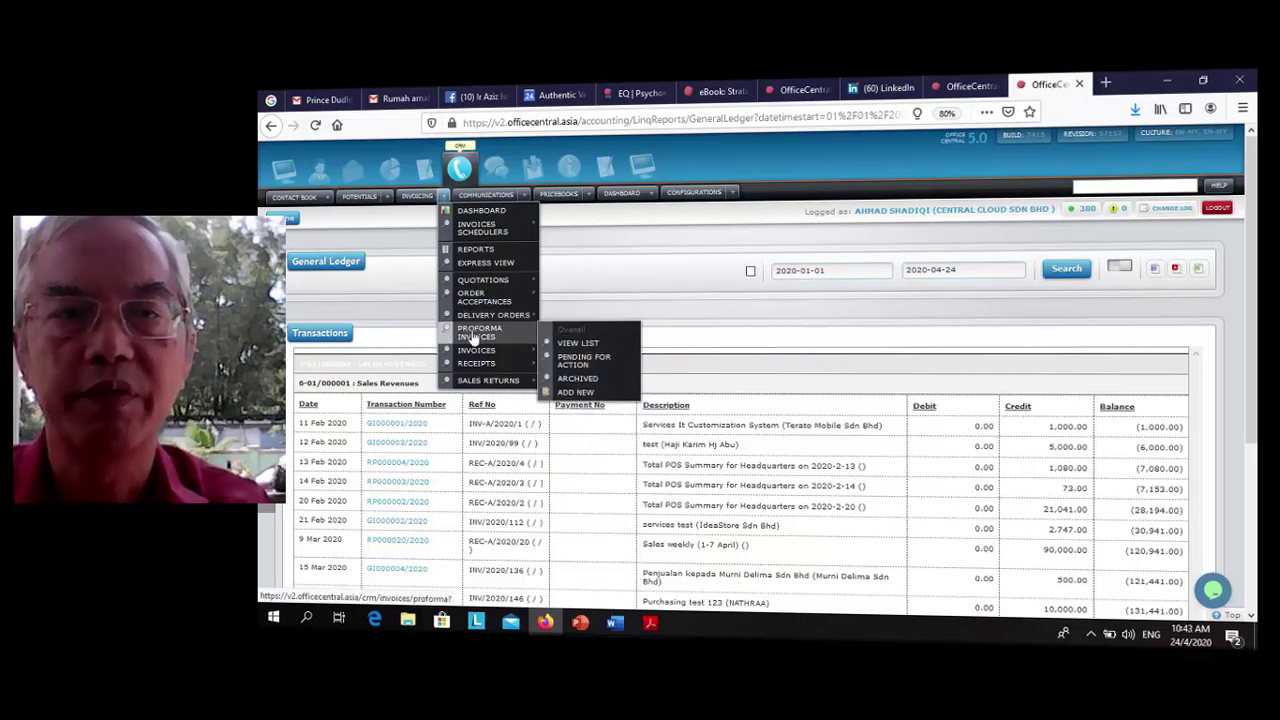
mouse_move(476, 358)
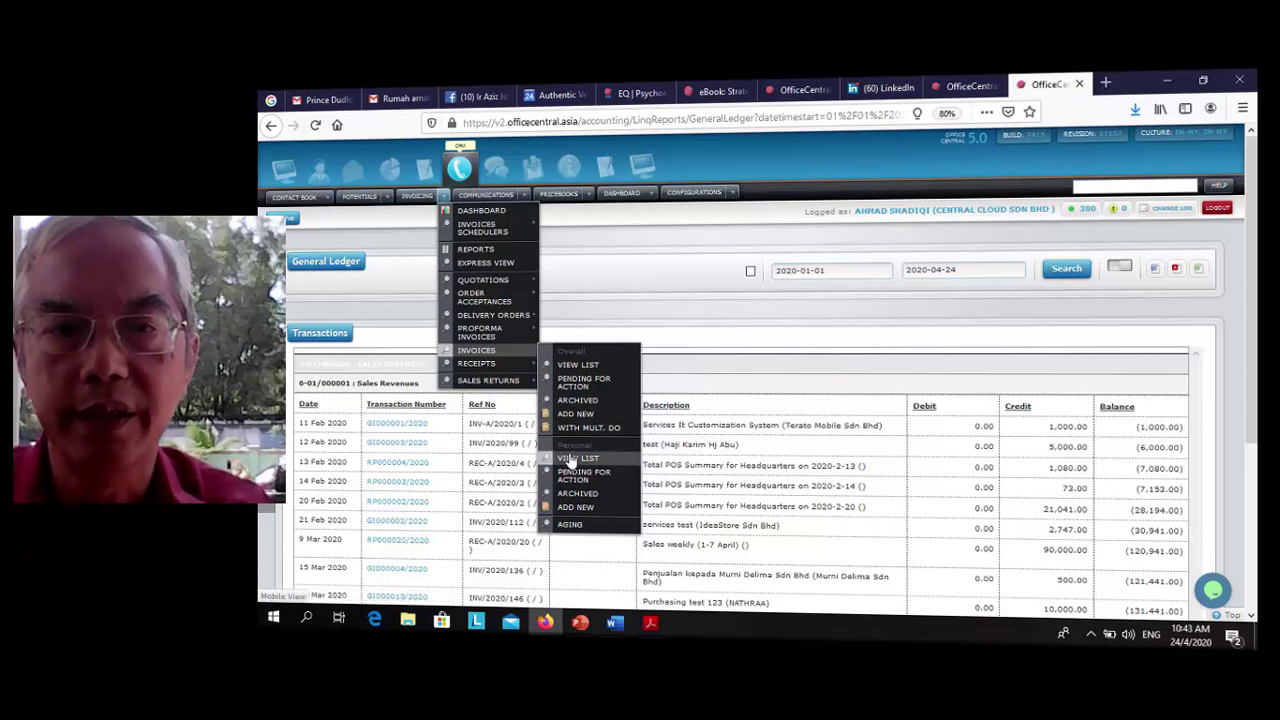
click(576, 417)
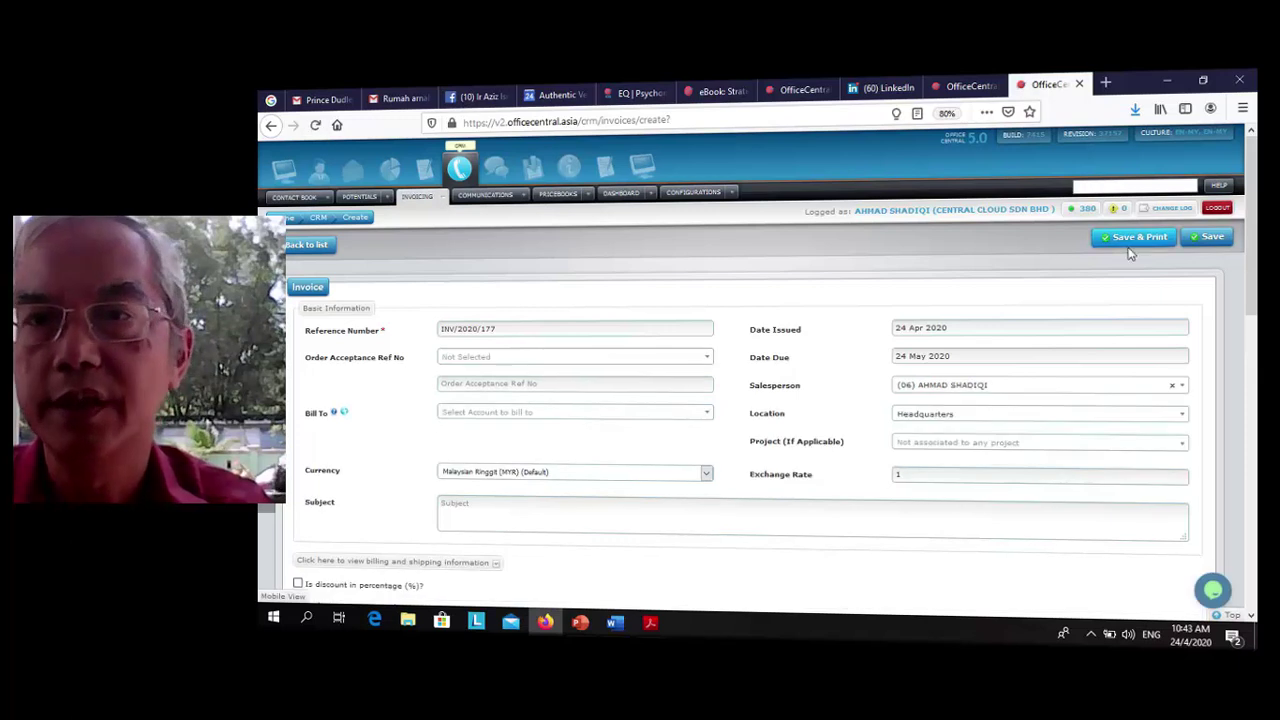
mouse_move(1250, 237)
mouse_down()
mouse_move(1250, 480)
mouse_move(1250, 230)
mouse_up()
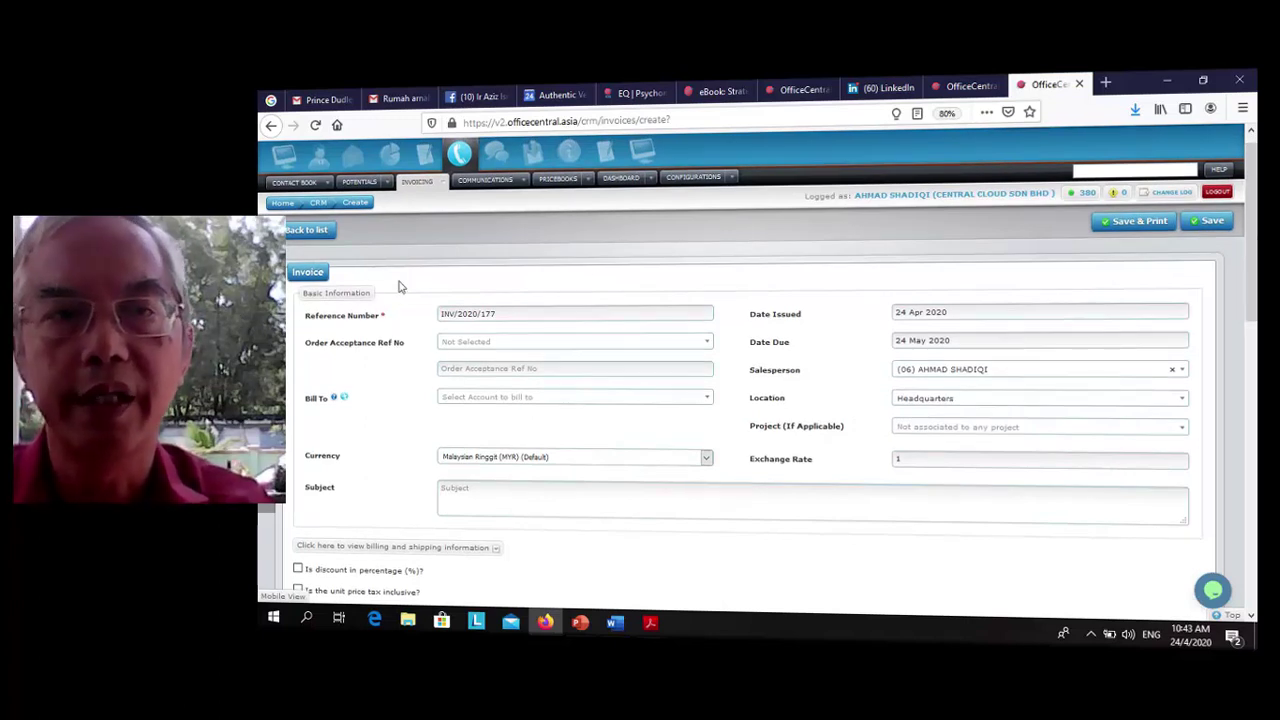
Open the overall CRM invoice list and review the details of the Test123 invoice issued 23 Apr 2020.
click(448, 184)
mouse_move(495, 338)
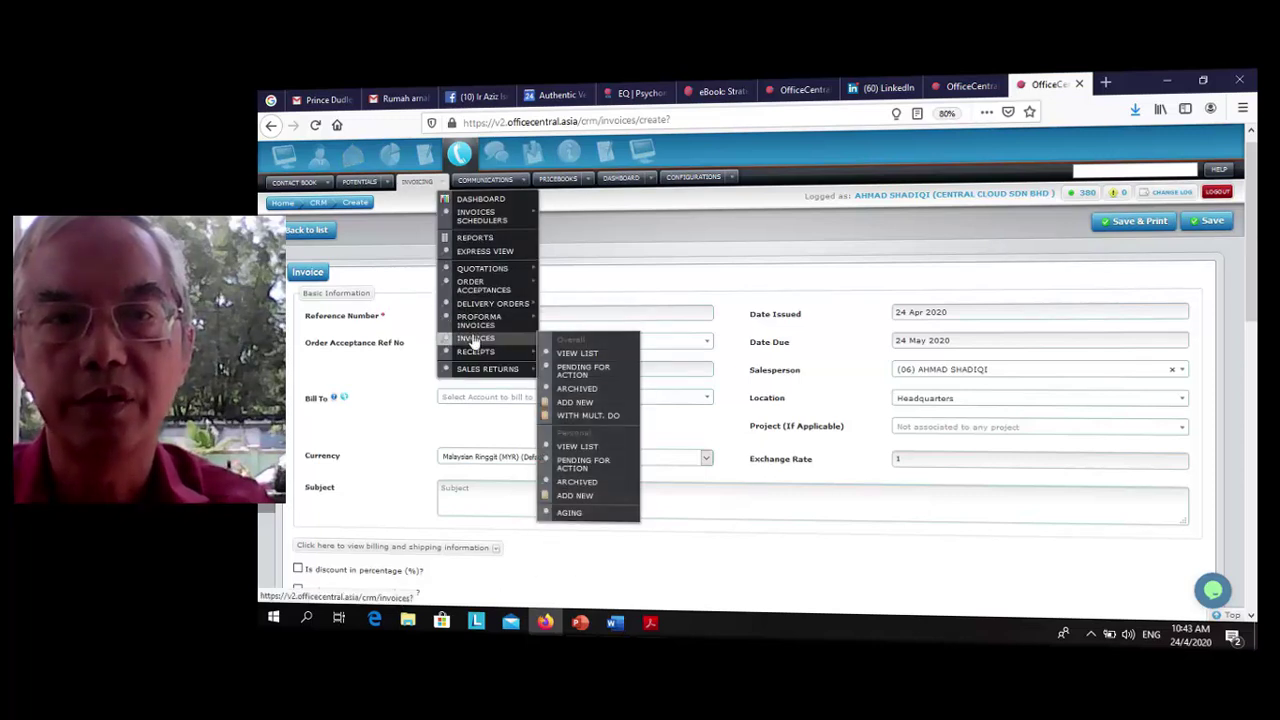
click(565, 354)
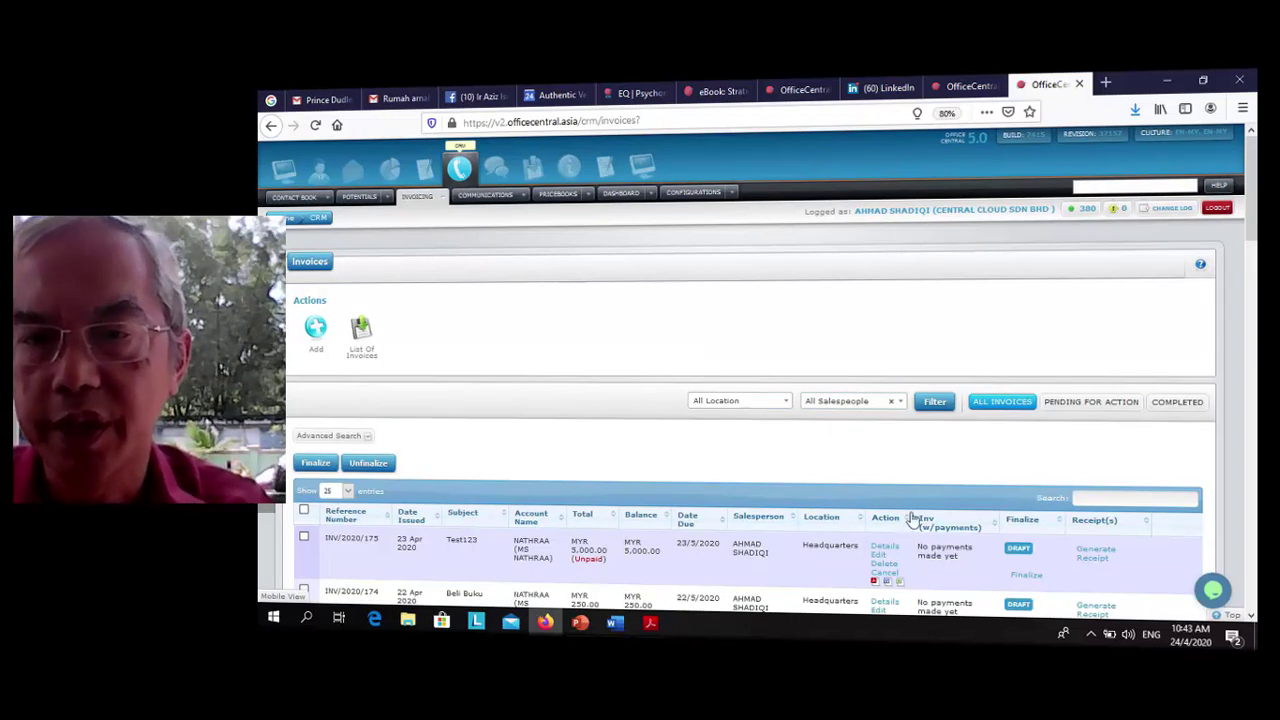
click(885, 547)
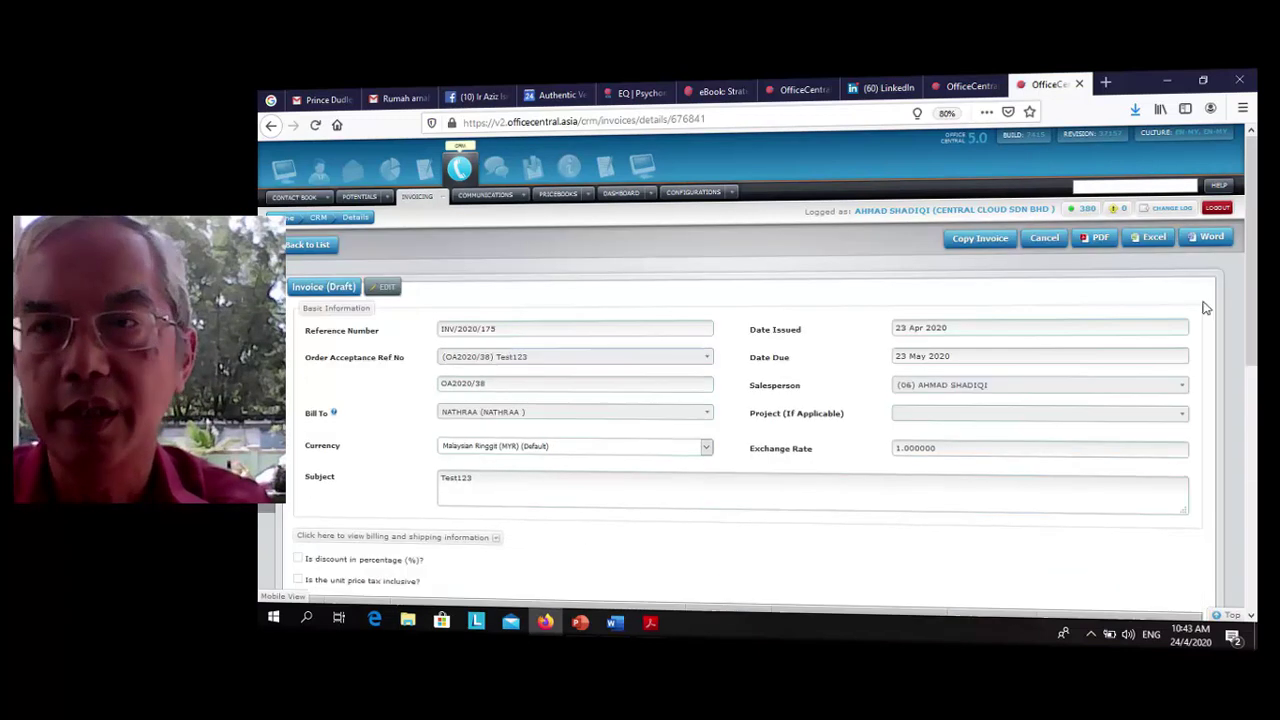
scroll(750, 370, down, 5)
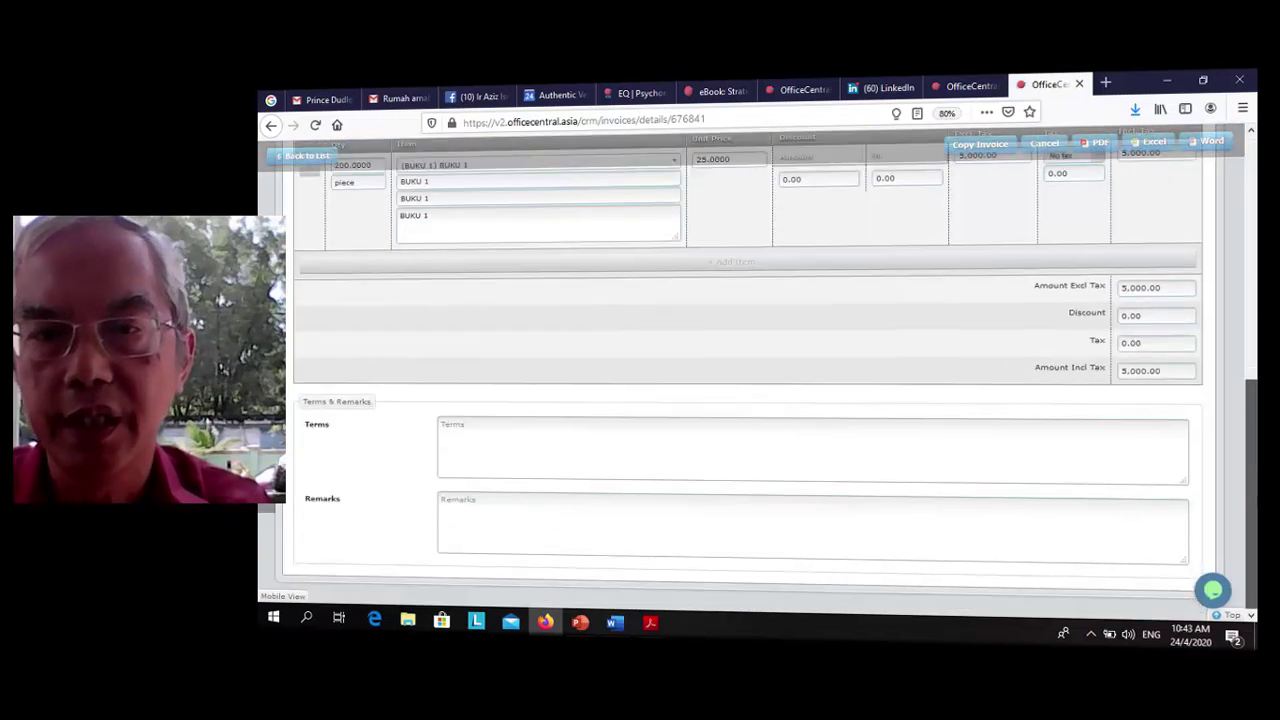
scroll(1122, 172, up, 6)
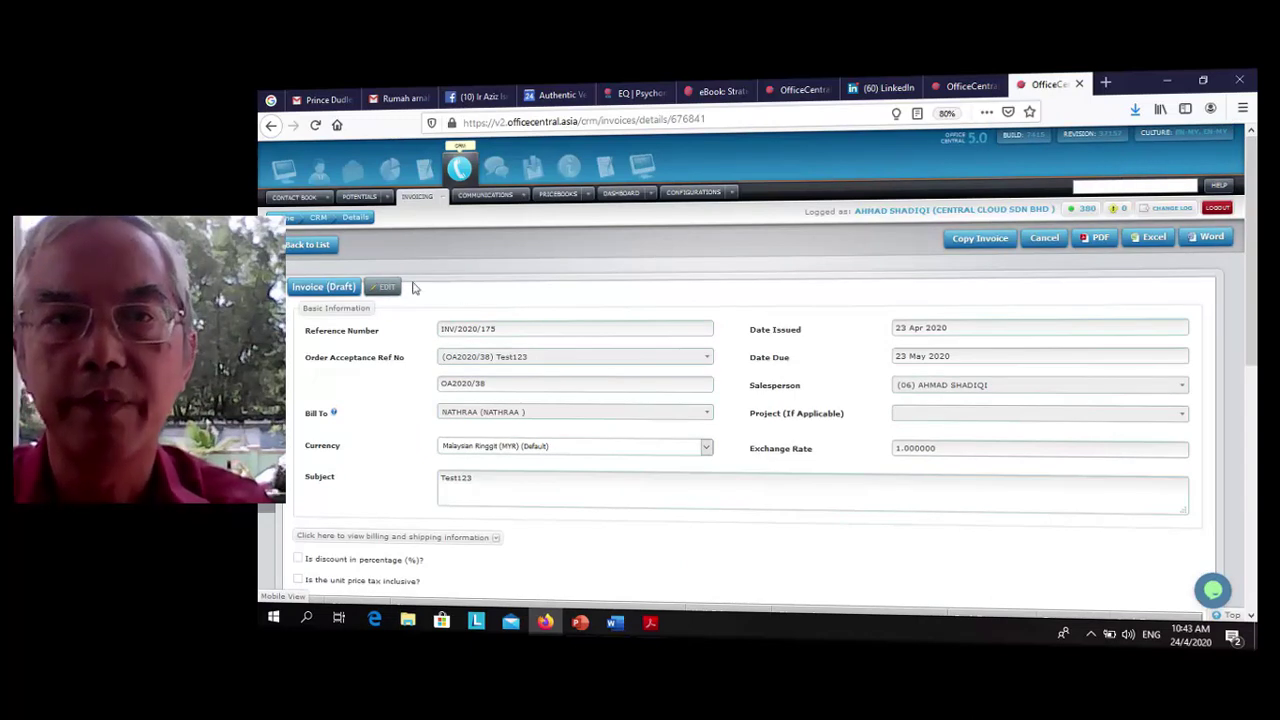
Return to the overall CRM invoice list and open the 23 Apr 2020 Test123 invoice as a PDF in Adobe Acrobat Reader DC.
mouse_move(450, 197)
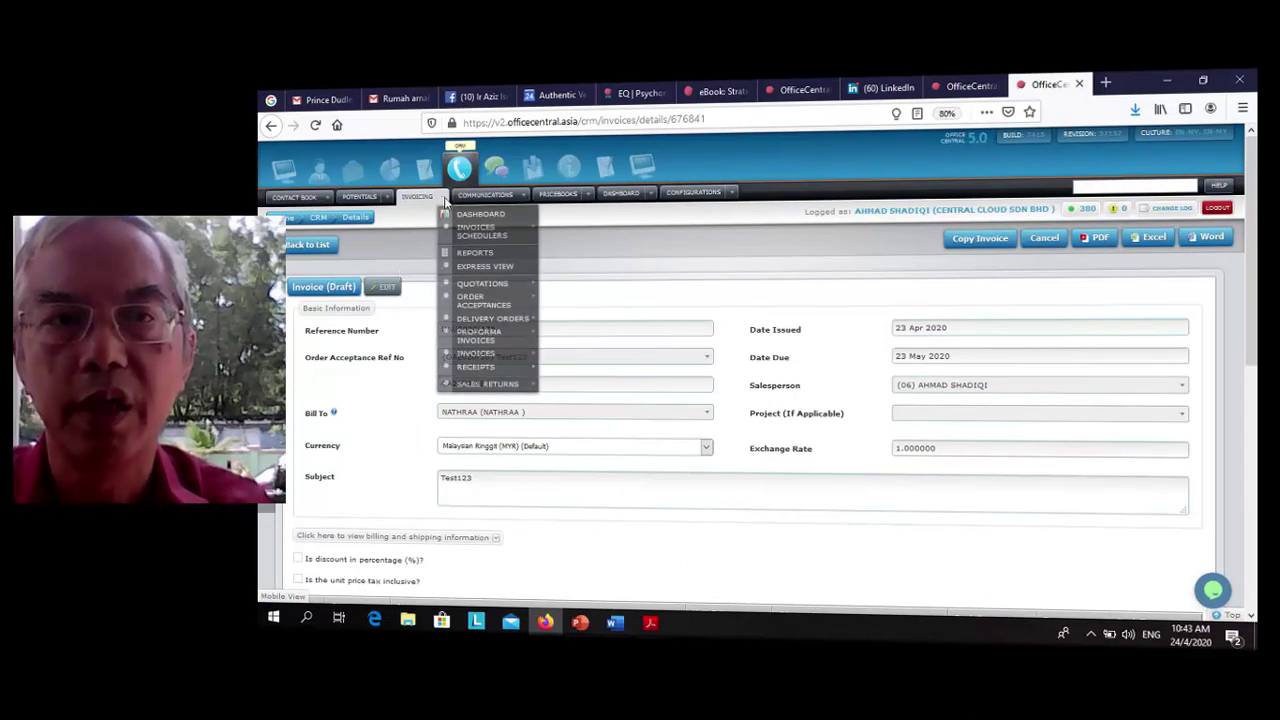
mouse_move(478, 356)
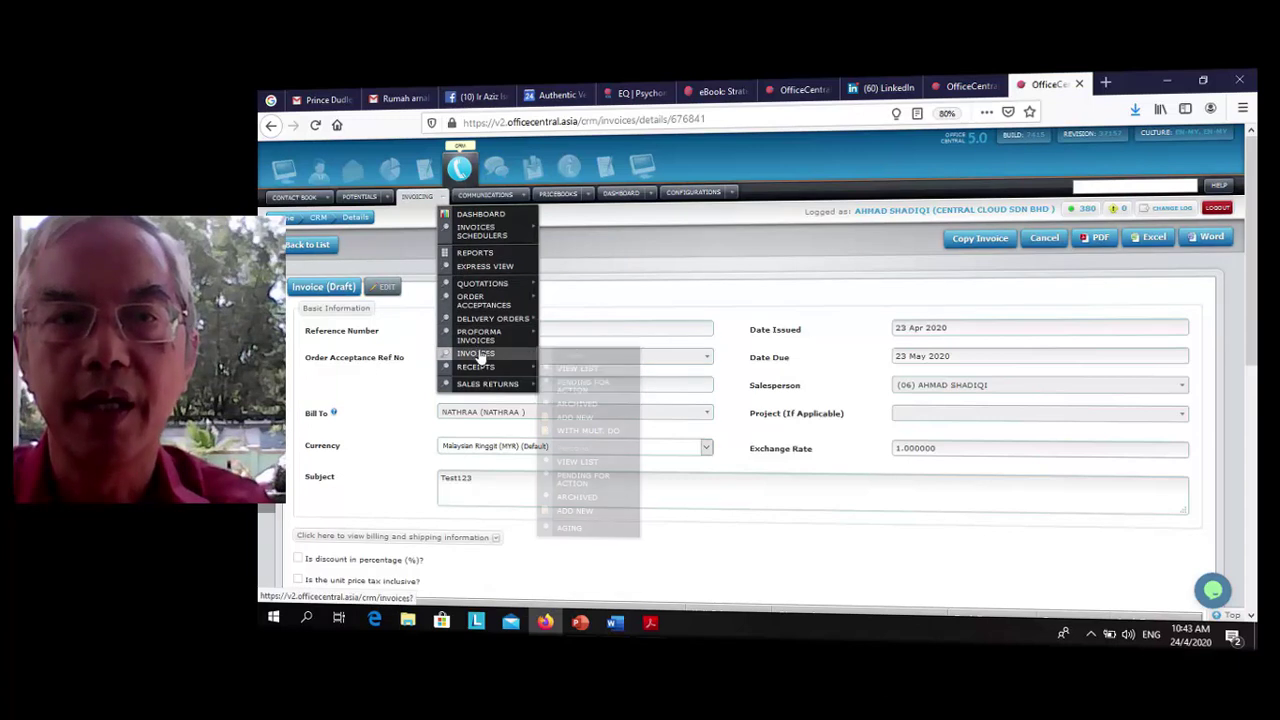
click(572, 370)
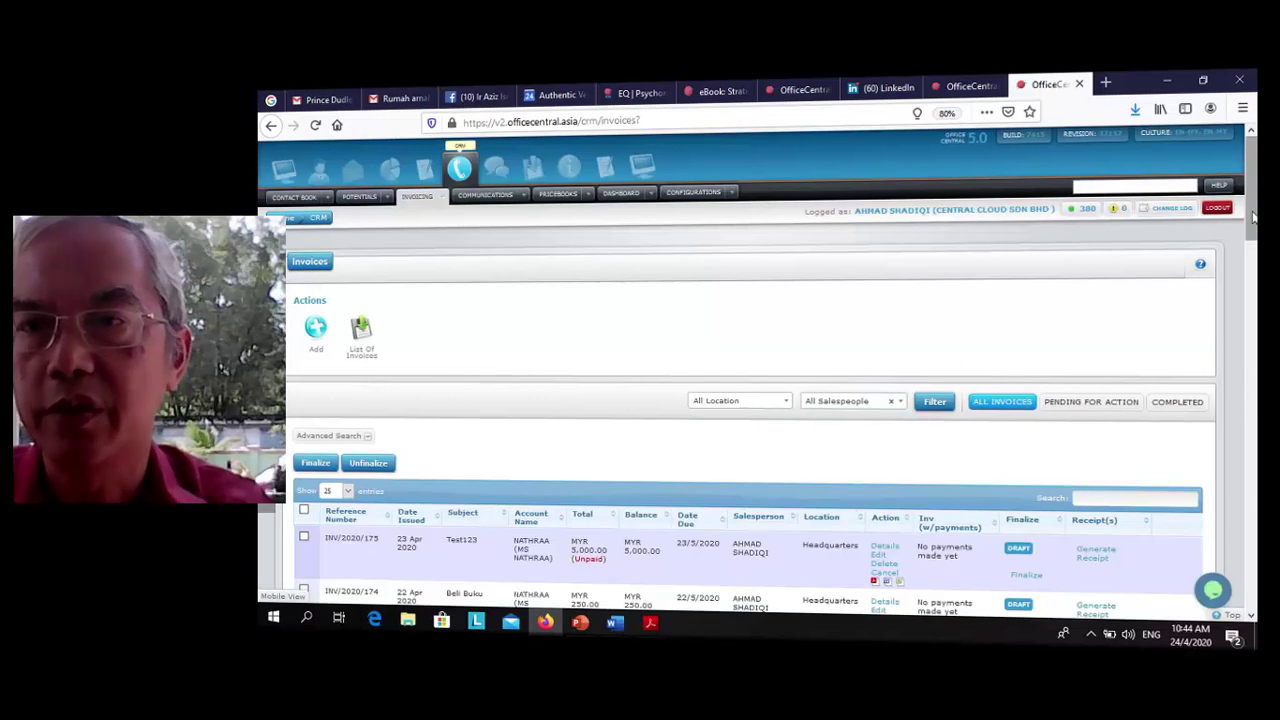
scroll(750, 400, down, 4)
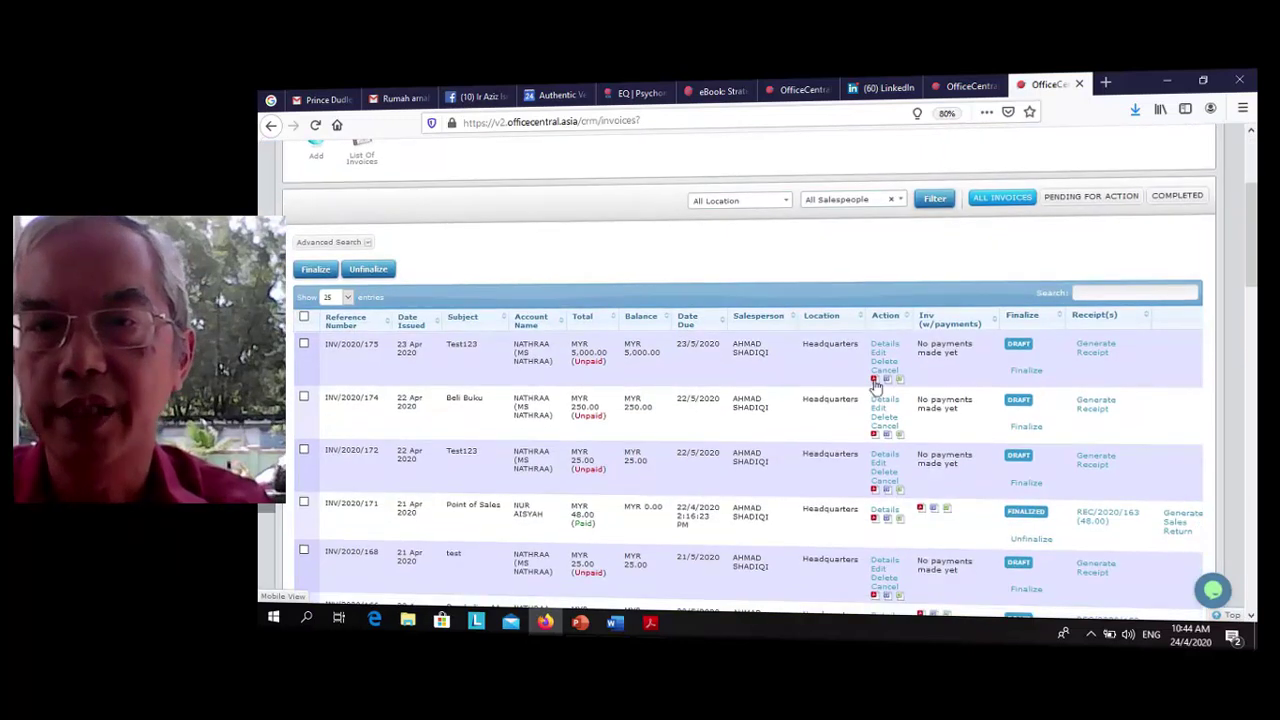
click(874, 381)
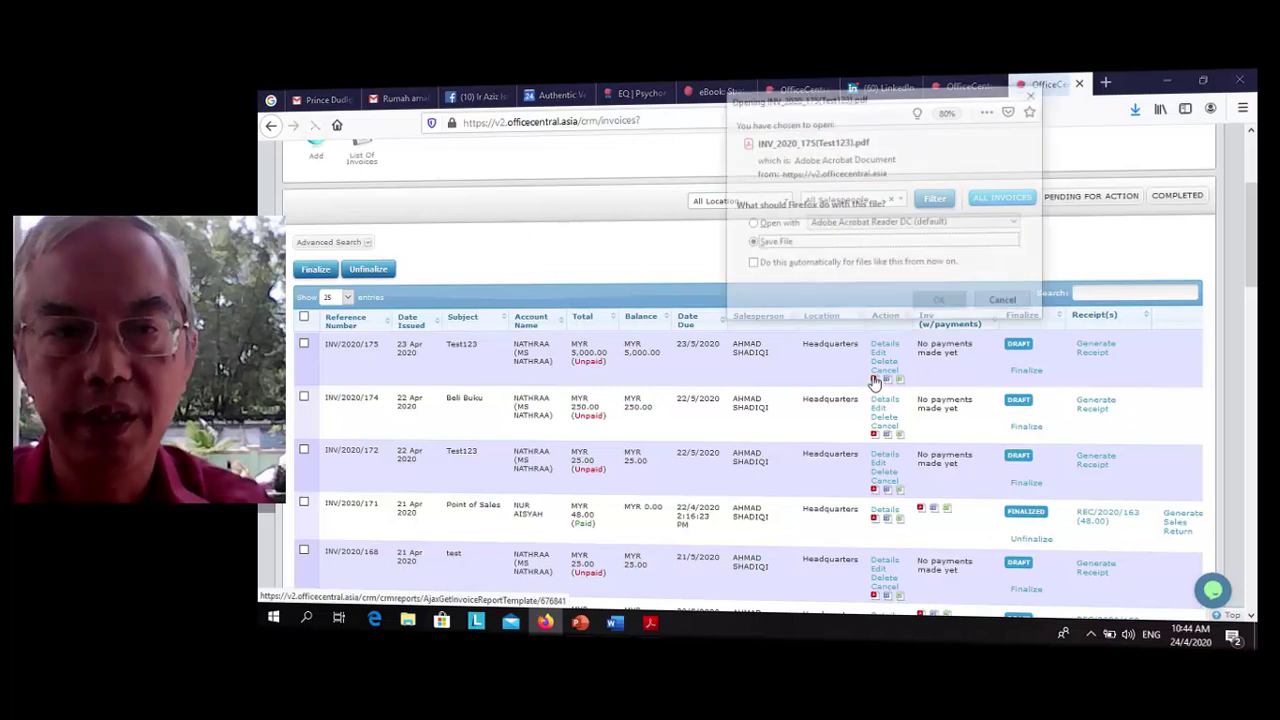
click(751, 223)
drag(842, 97, 703, 128)
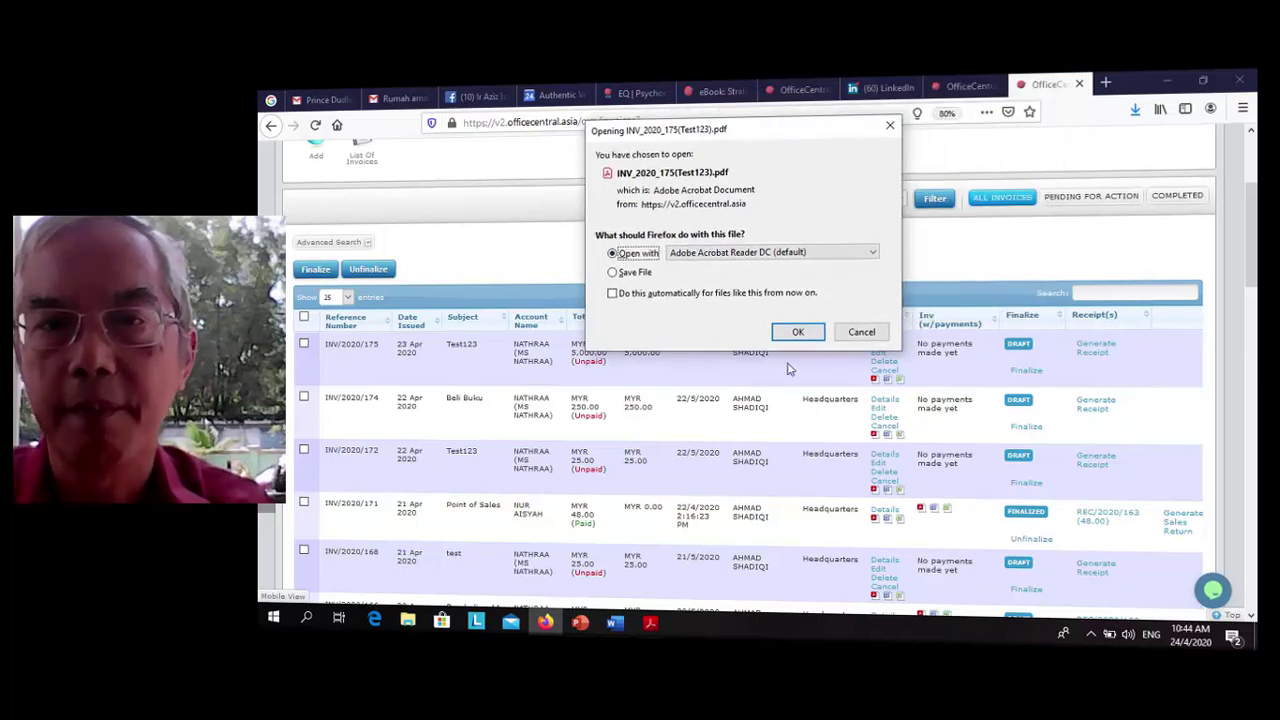
click(798, 333)
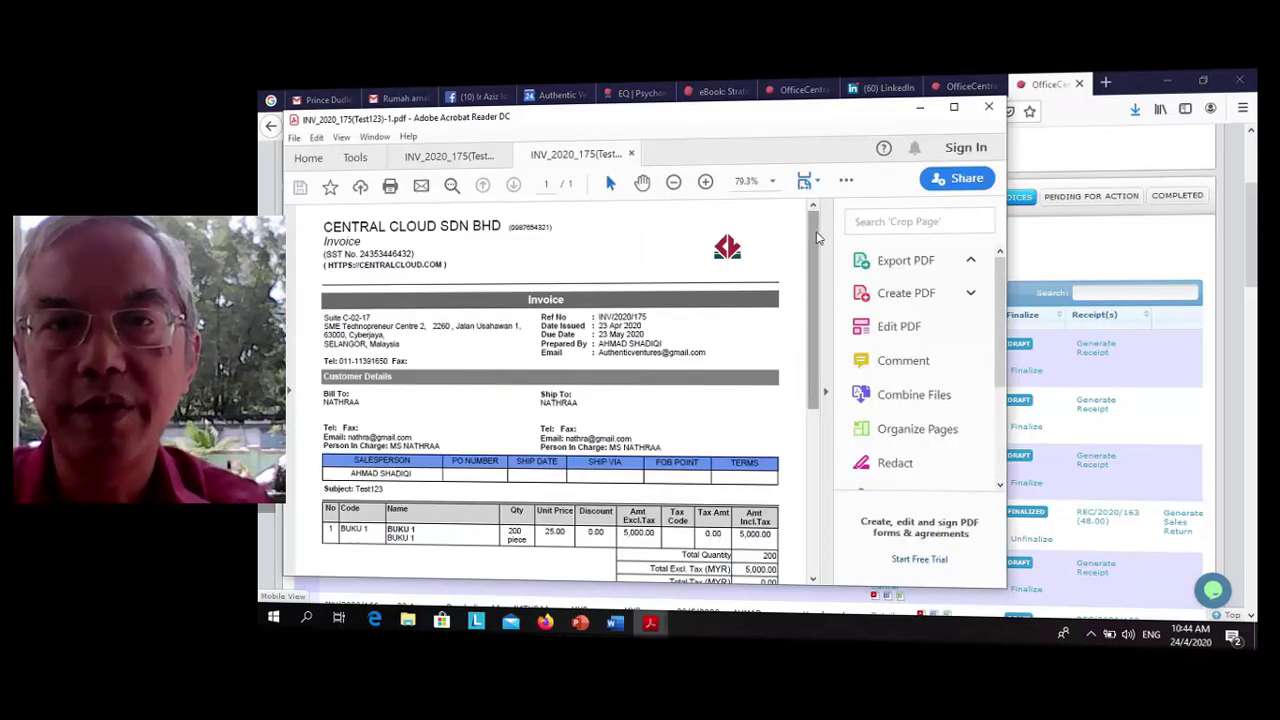
mouse_move(815, 238)
mouse_down()
mouse_move(826, 449)
mouse_move(808, 225)
mouse_up()
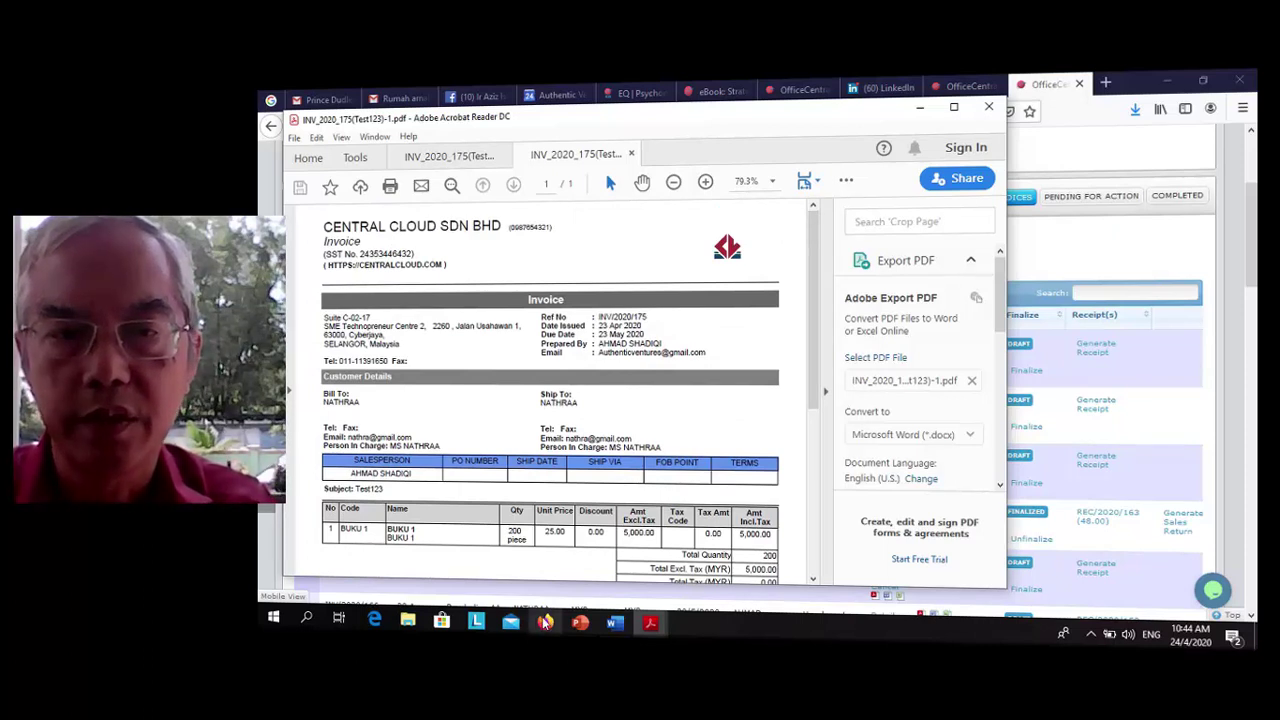
Switch back to Firefox and open the list of issued invoices under revenues in the Accounting module.
click(545, 624)
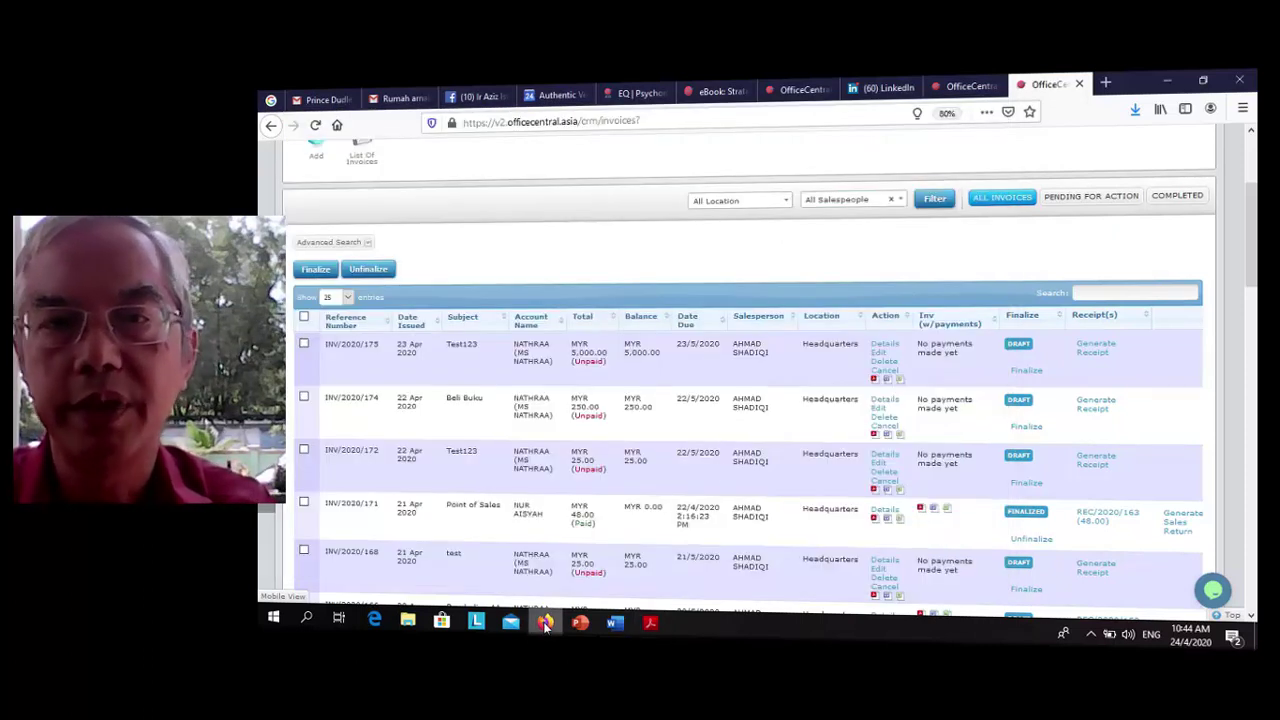
drag(1254, 228, 1252, 190)
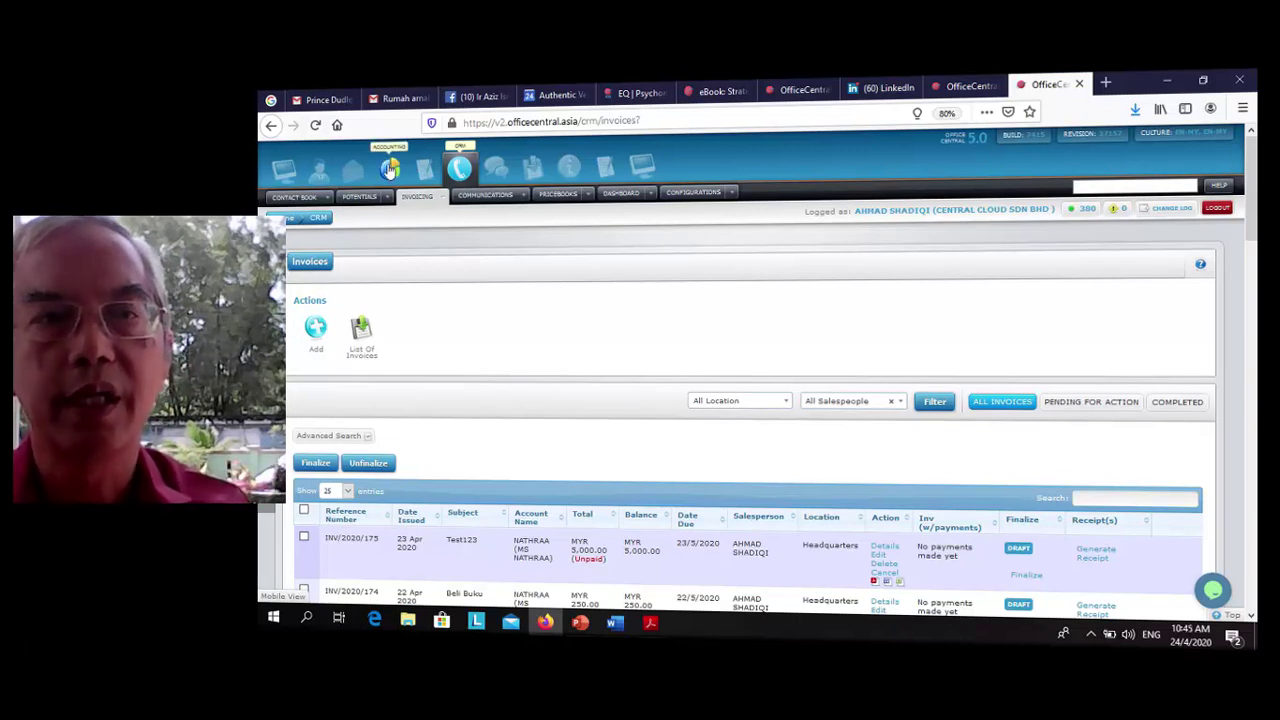
mouse_move(390, 170)
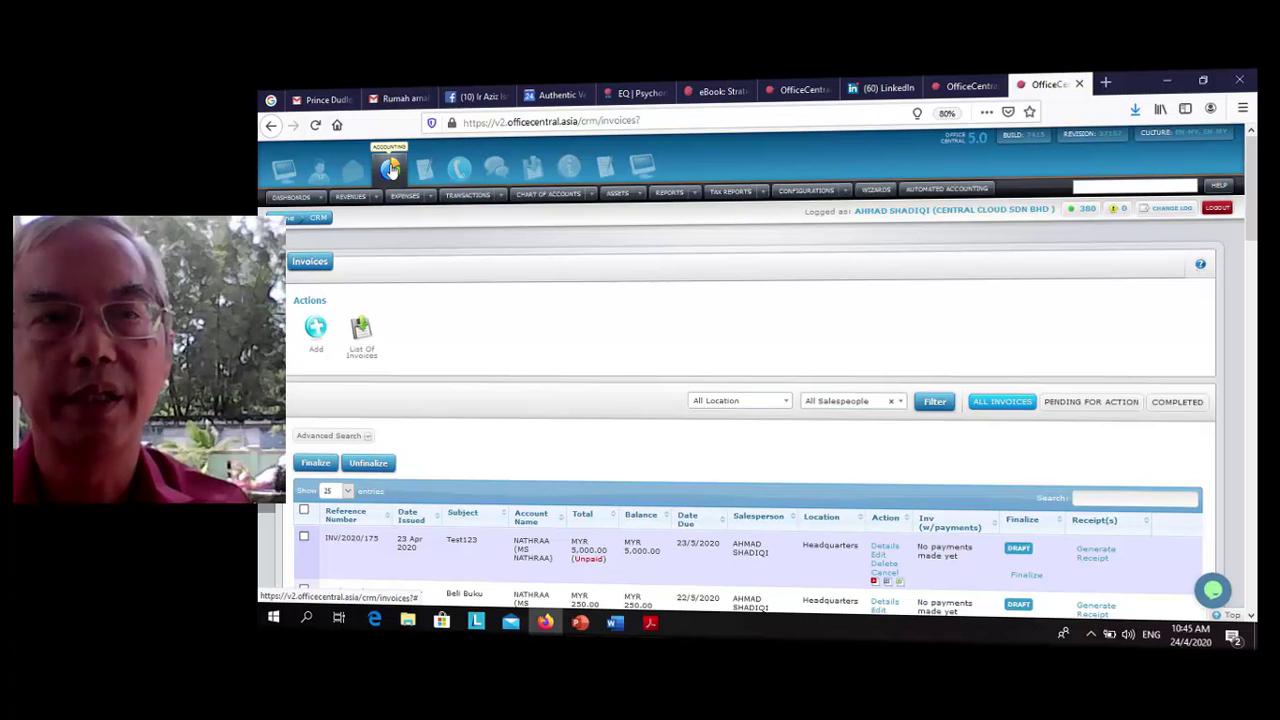
click(378, 198)
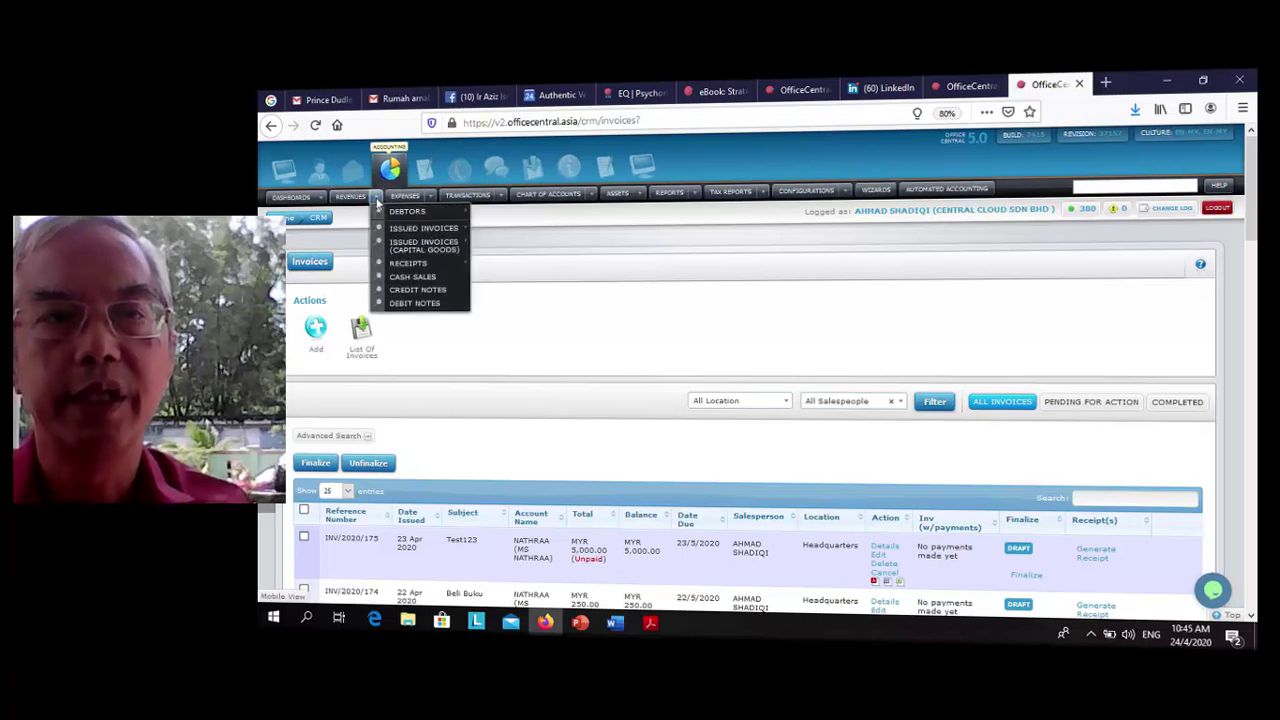
mouse_move(390, 258)
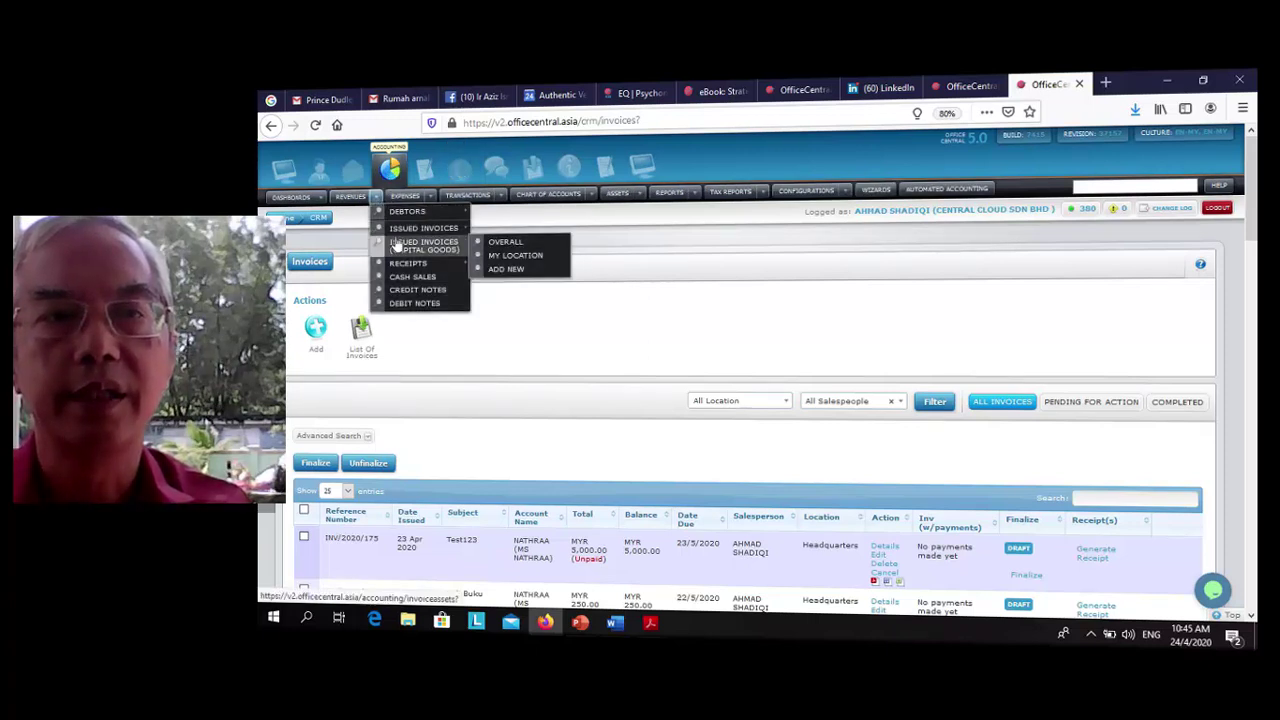
mouse_move(403, 234)
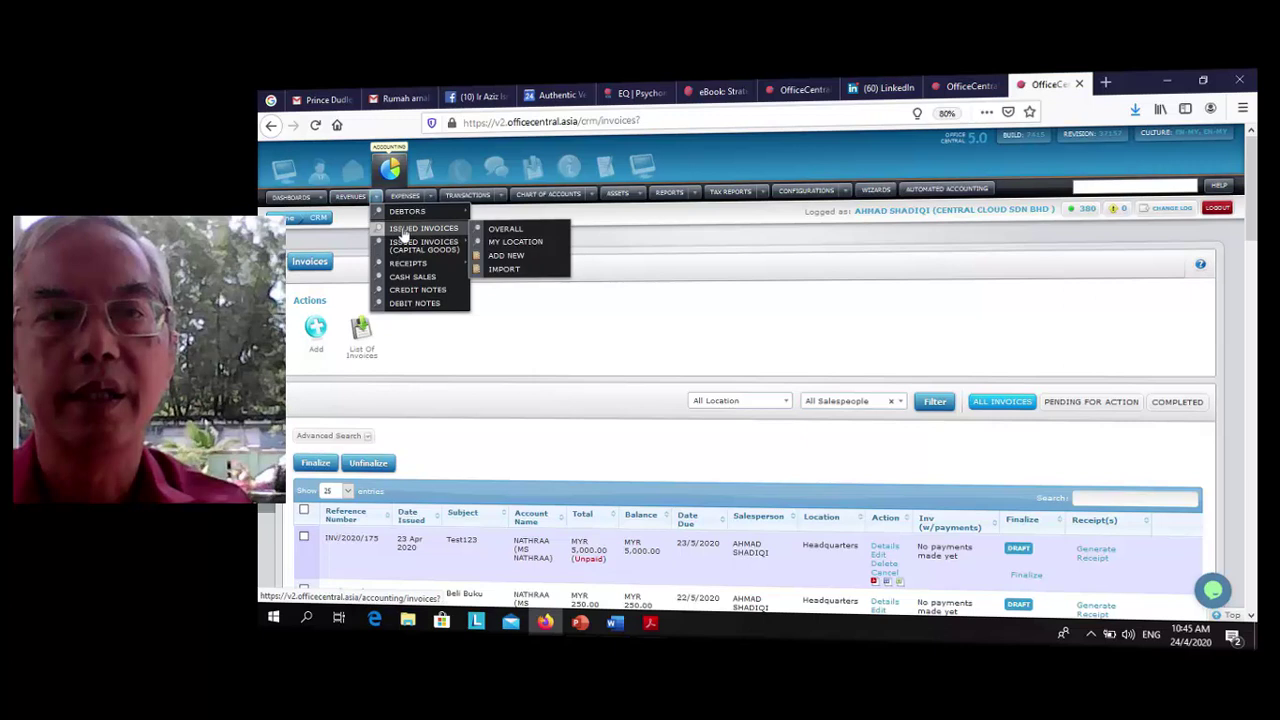
click(506, 233)
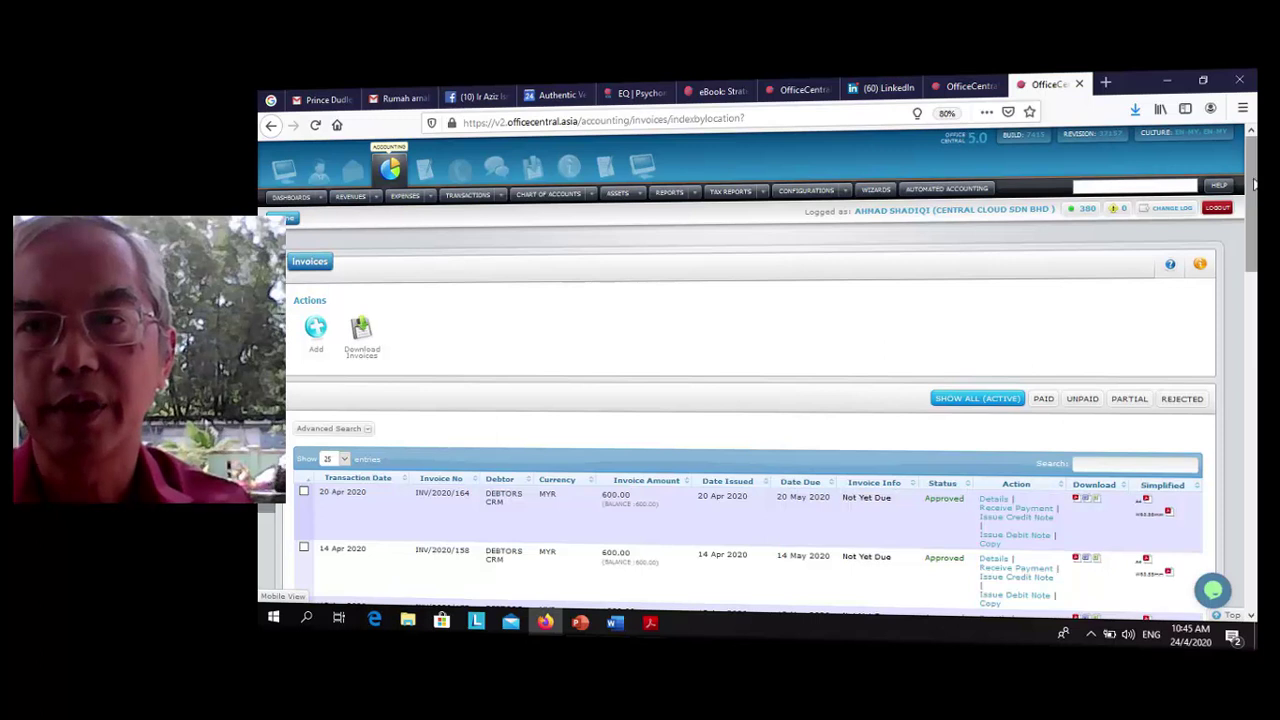
Open the details of the issued invoice dated 20 Apr 2020 and examine its line items, totals and transaction details.
scroll(1078, 291, down, 2)
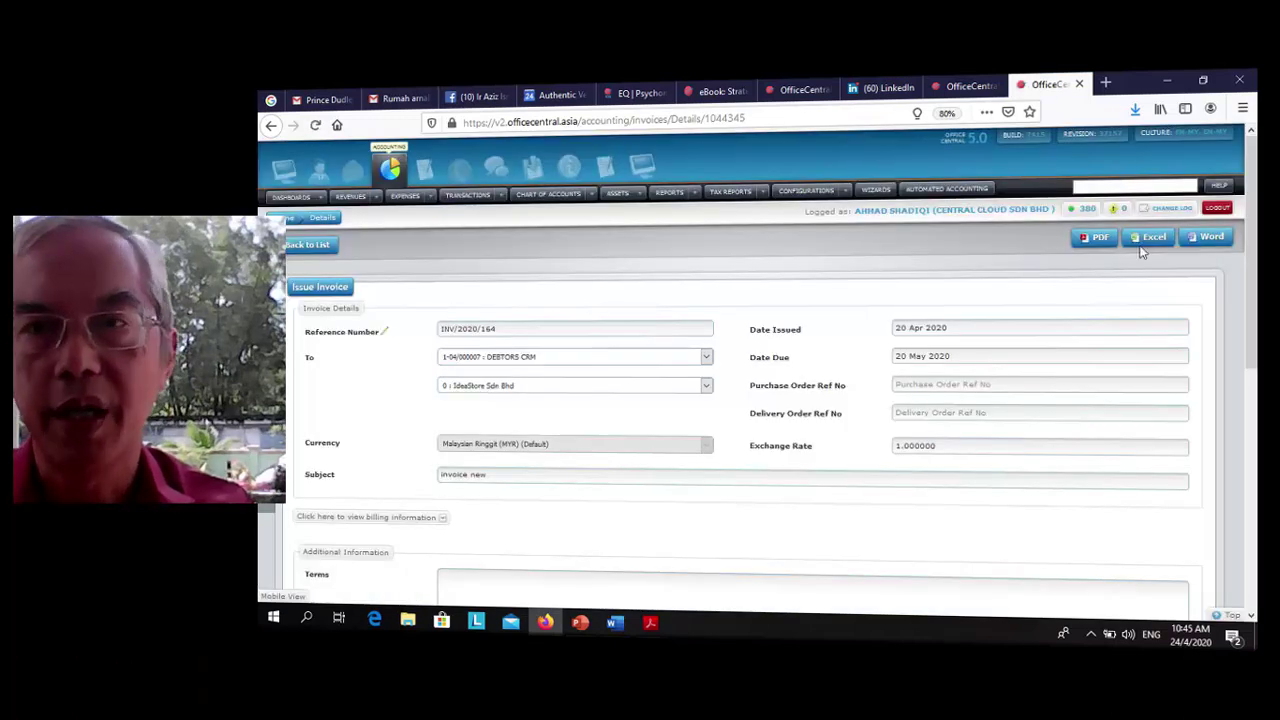
scroll(1143, 253, down, 3)
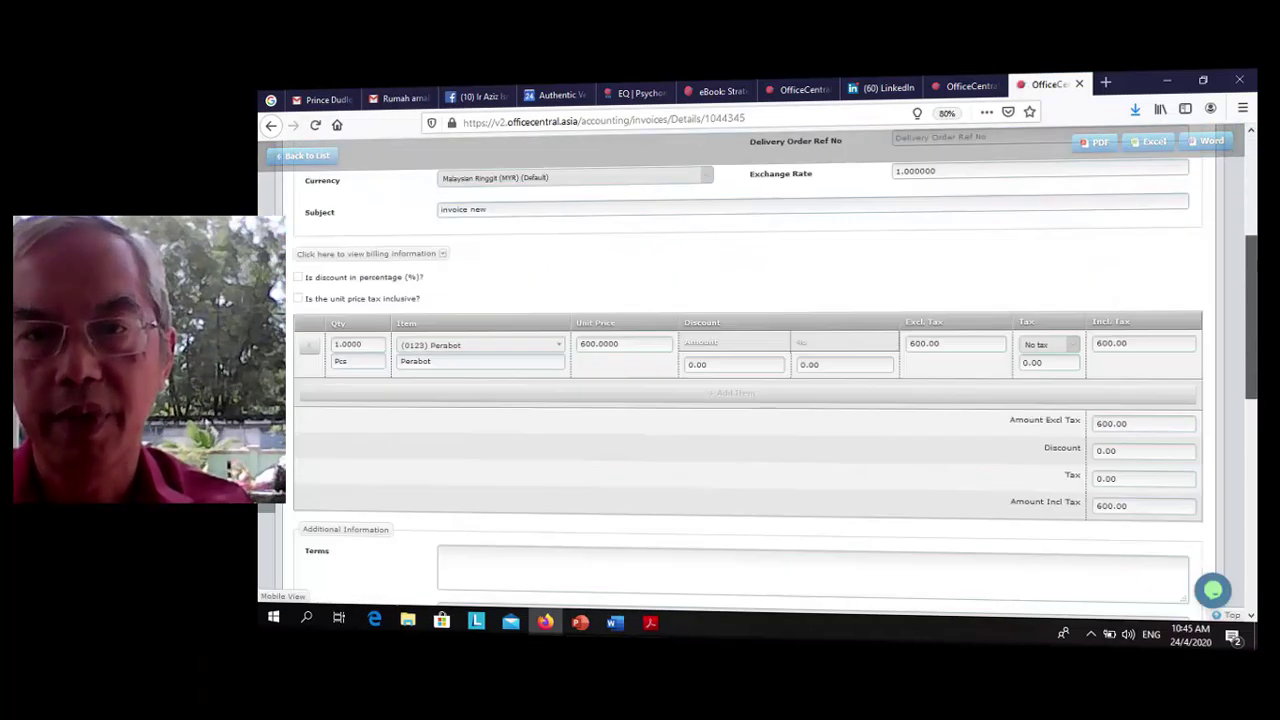
scroll(748, 370, down, 6)
scroll(748, 370, up, 4)
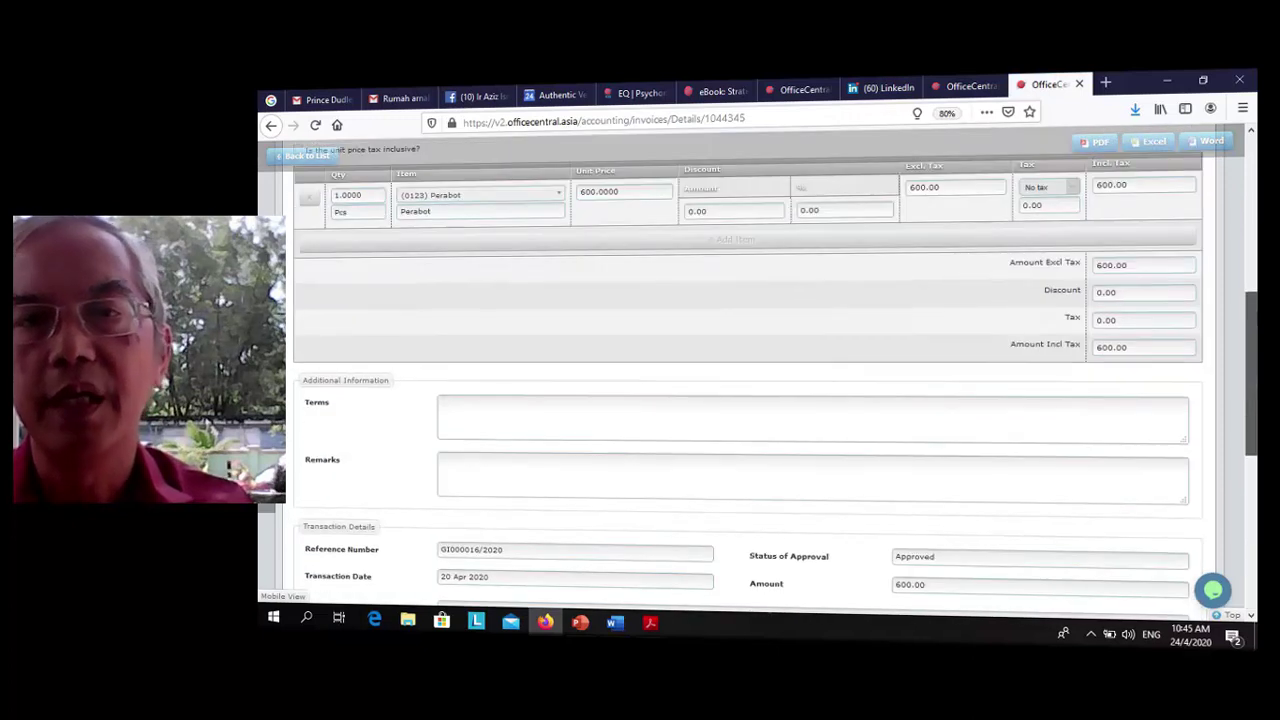
scroll(748, 370, up, 8)
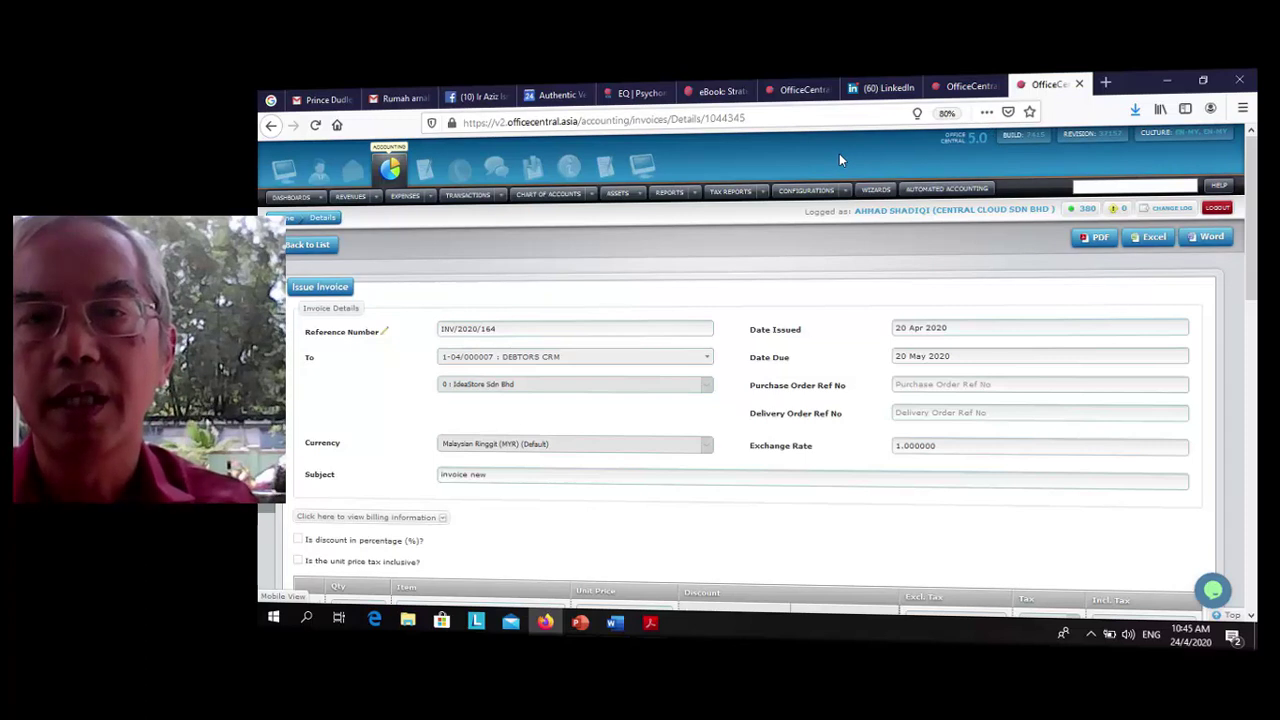
Open the overall Profit & Loss report in Accounting and set its number of levels to 3.
click(696, 194)
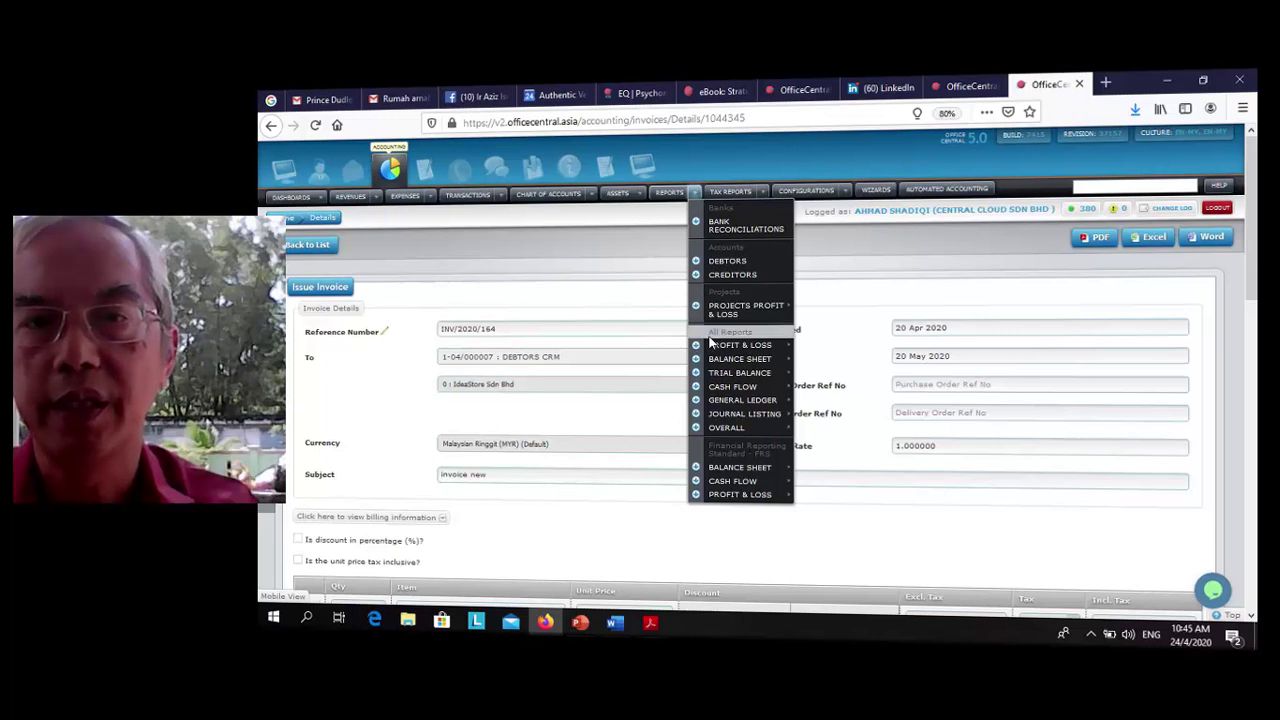
mouse_move(715, 347)
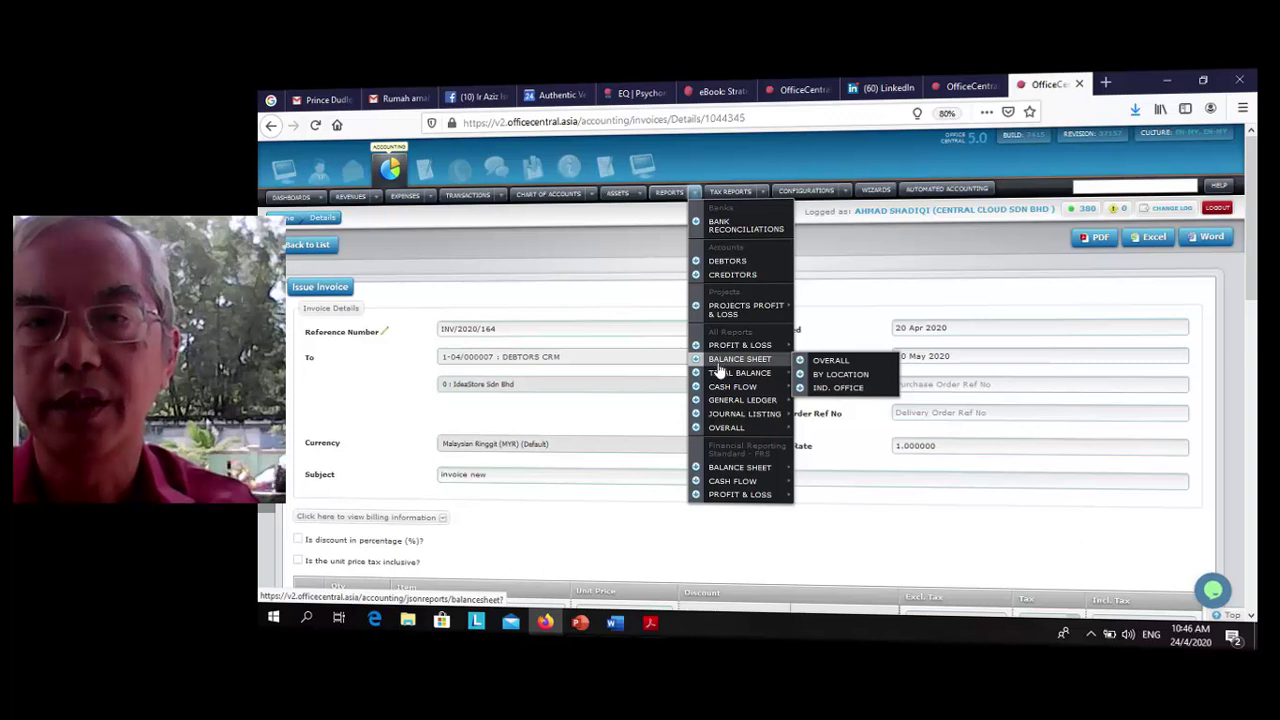
mouse_move(720, 392)
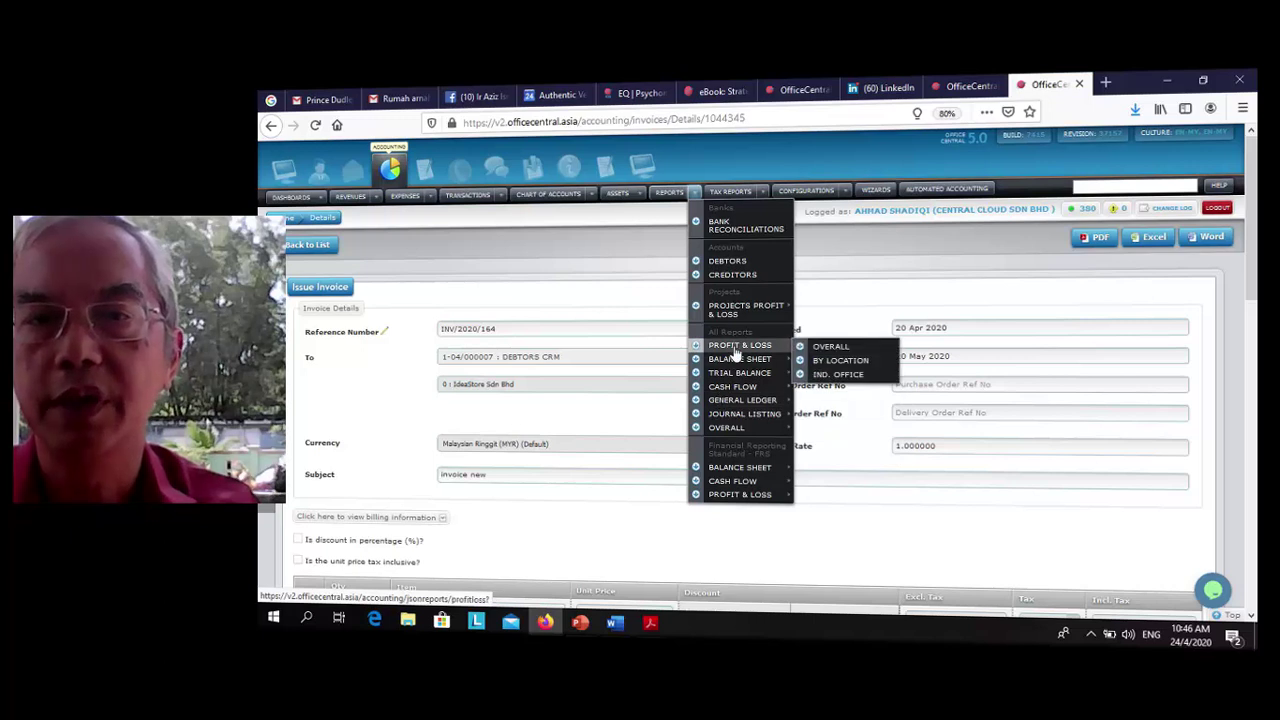
click(835, 350)
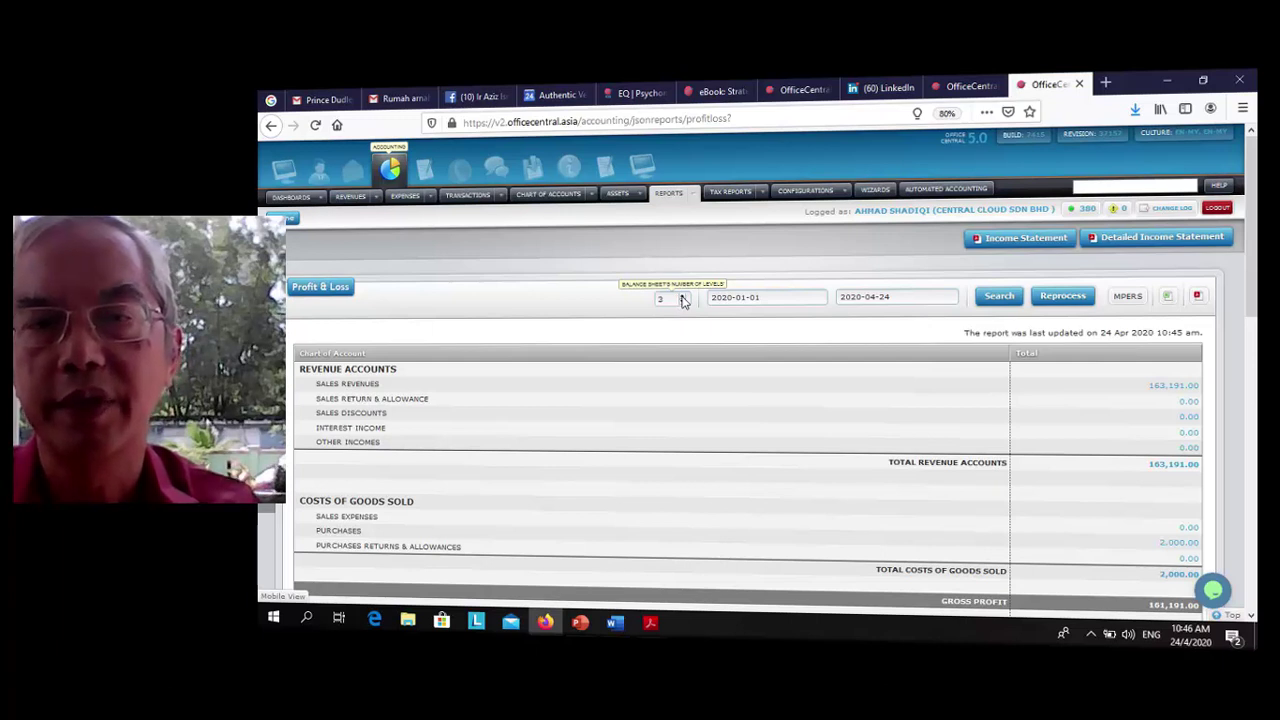
click(683, 304)
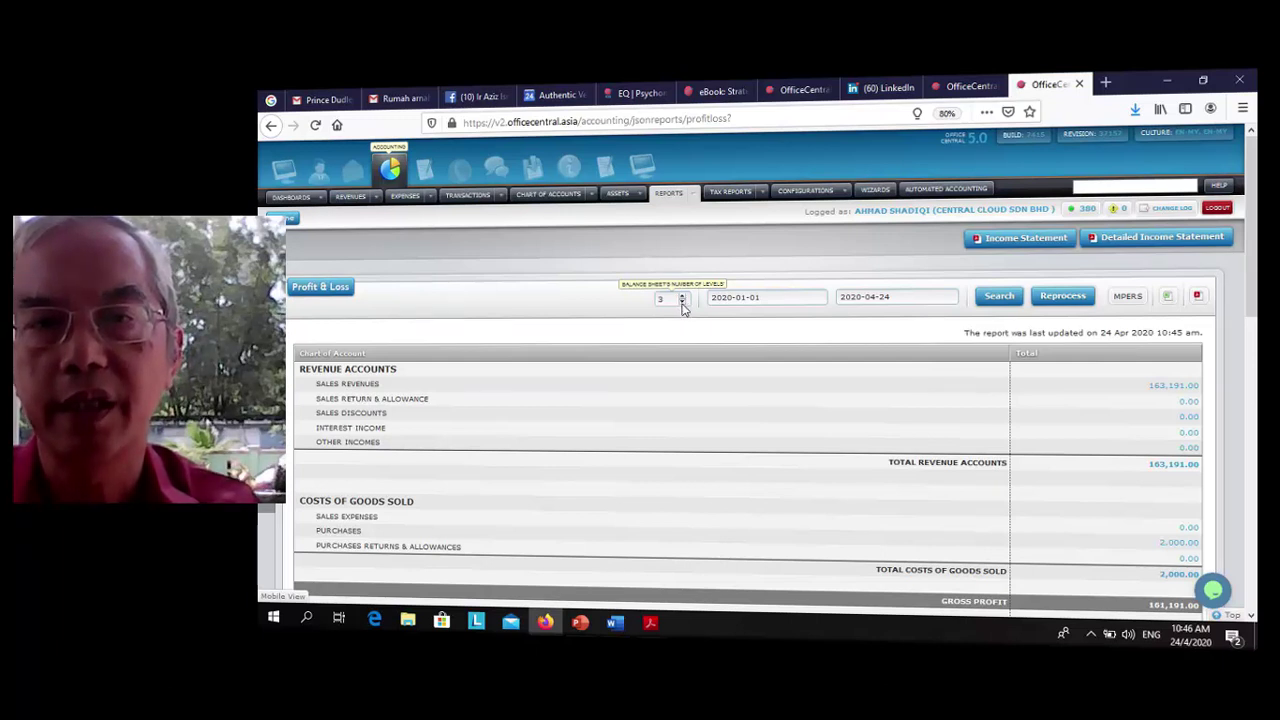
Open the general ledger behind the Sales Revenues total and review its transactions for Sales Revenues and Perabot.
click(1173, 387)
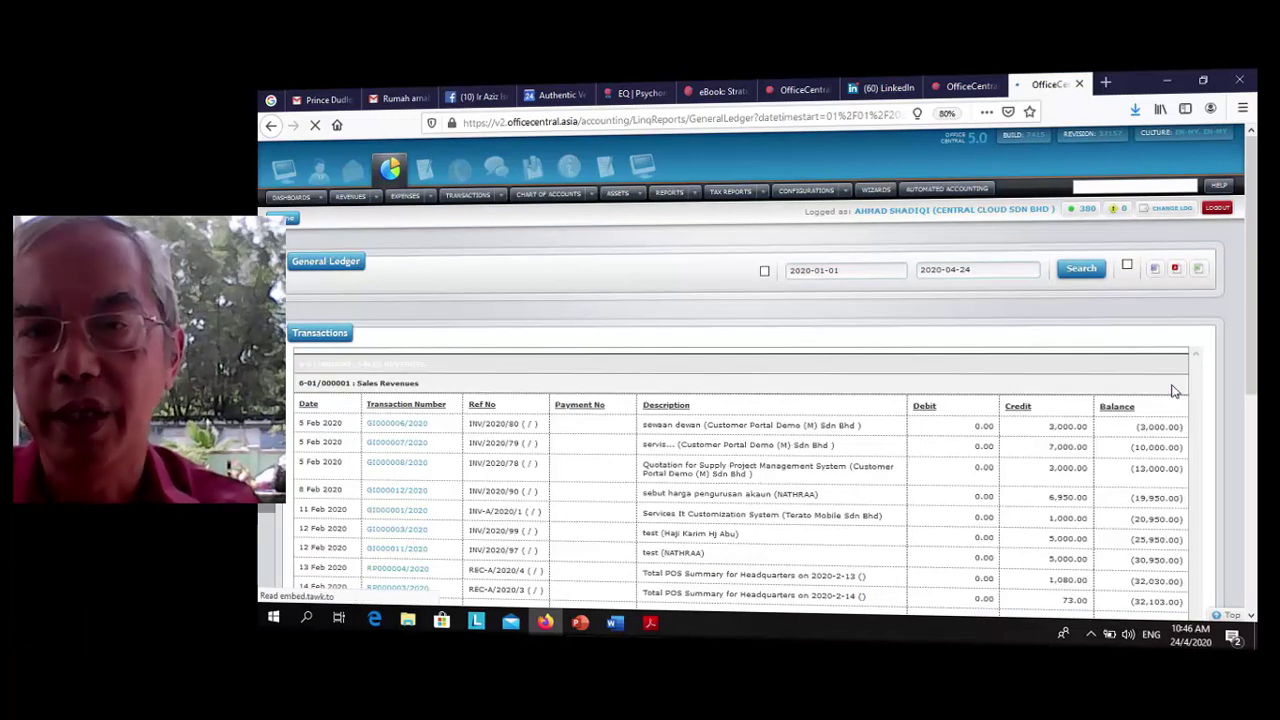
scroll(1250, 215, down, 3)
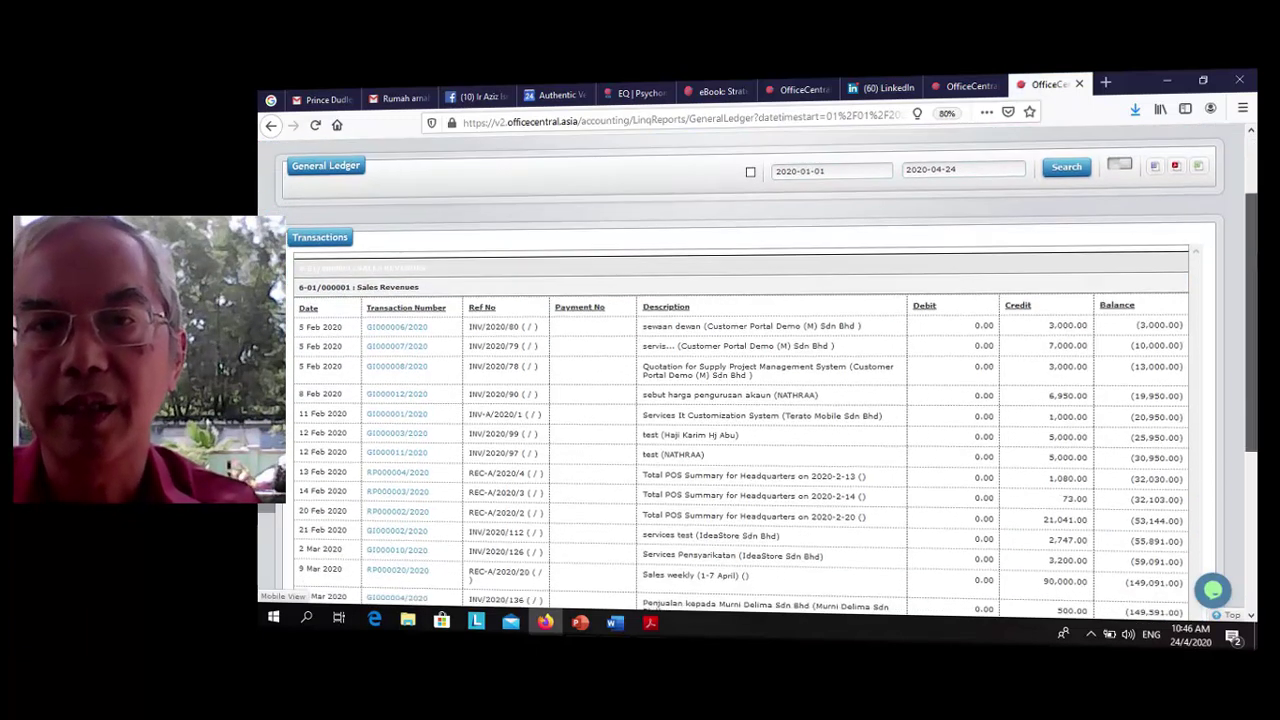
scroll(740, 370, down, 5)
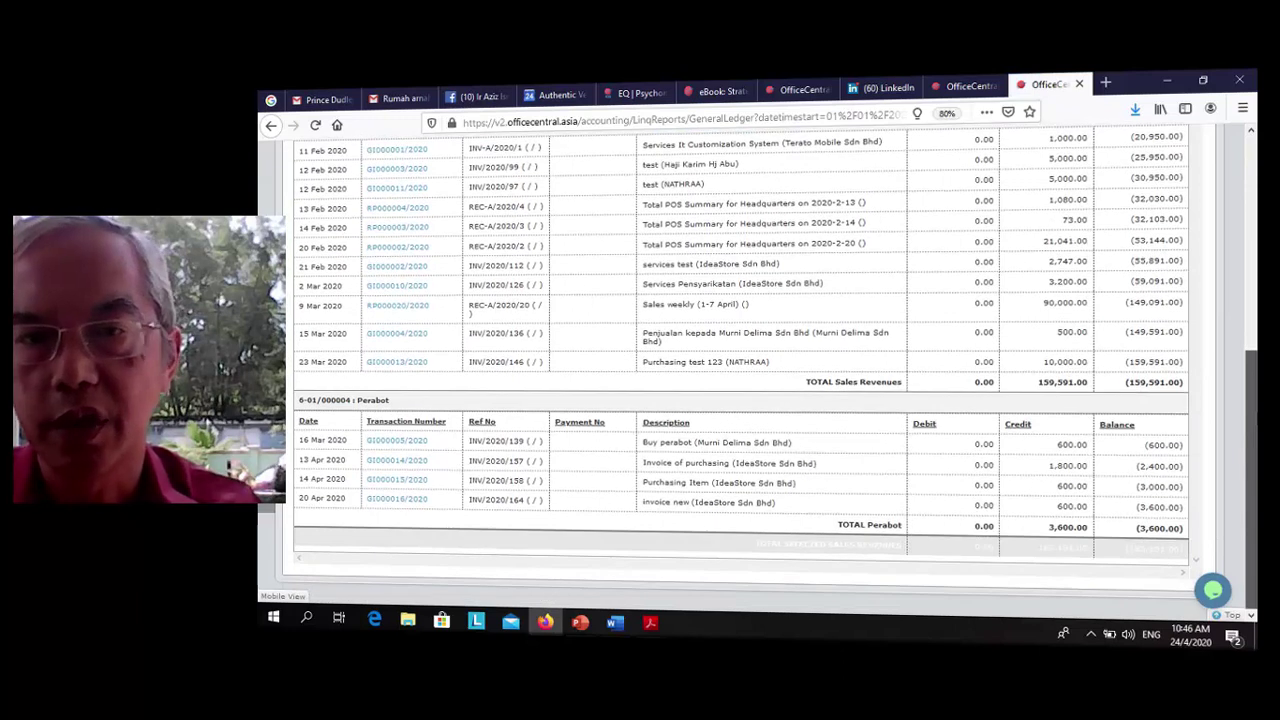
scroll(740, 370, up, 10)
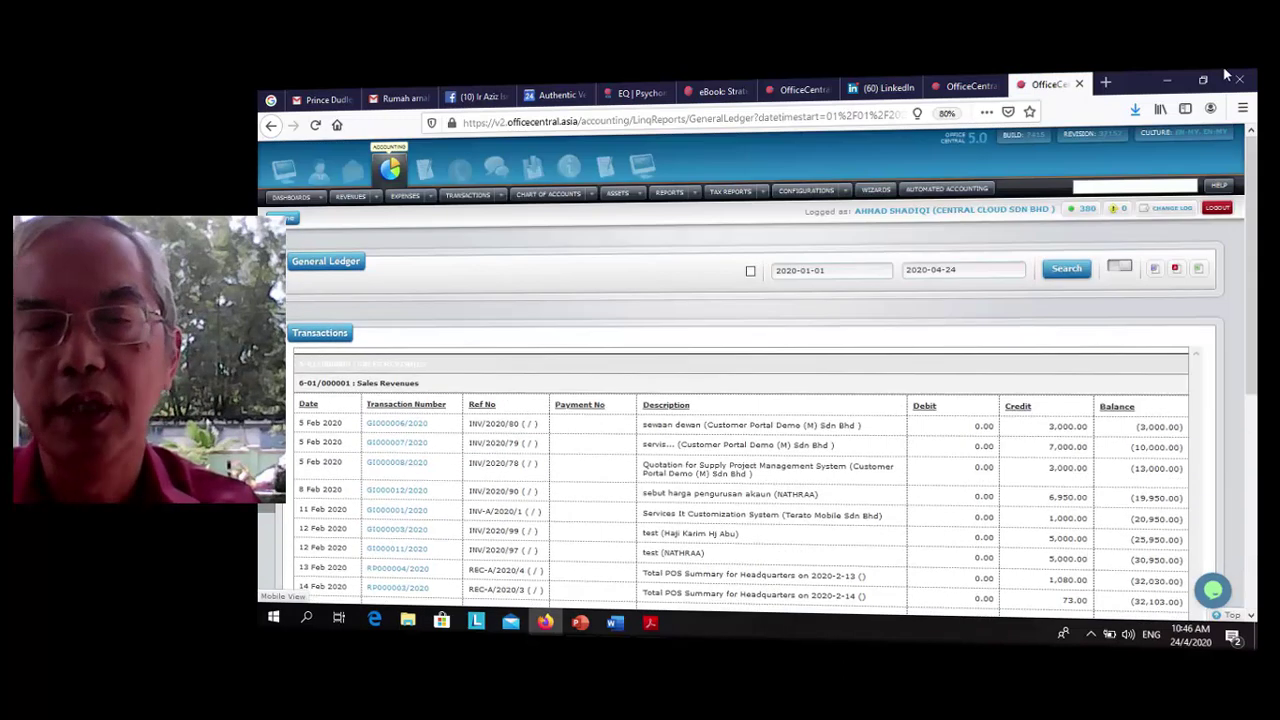
click(764, 192)
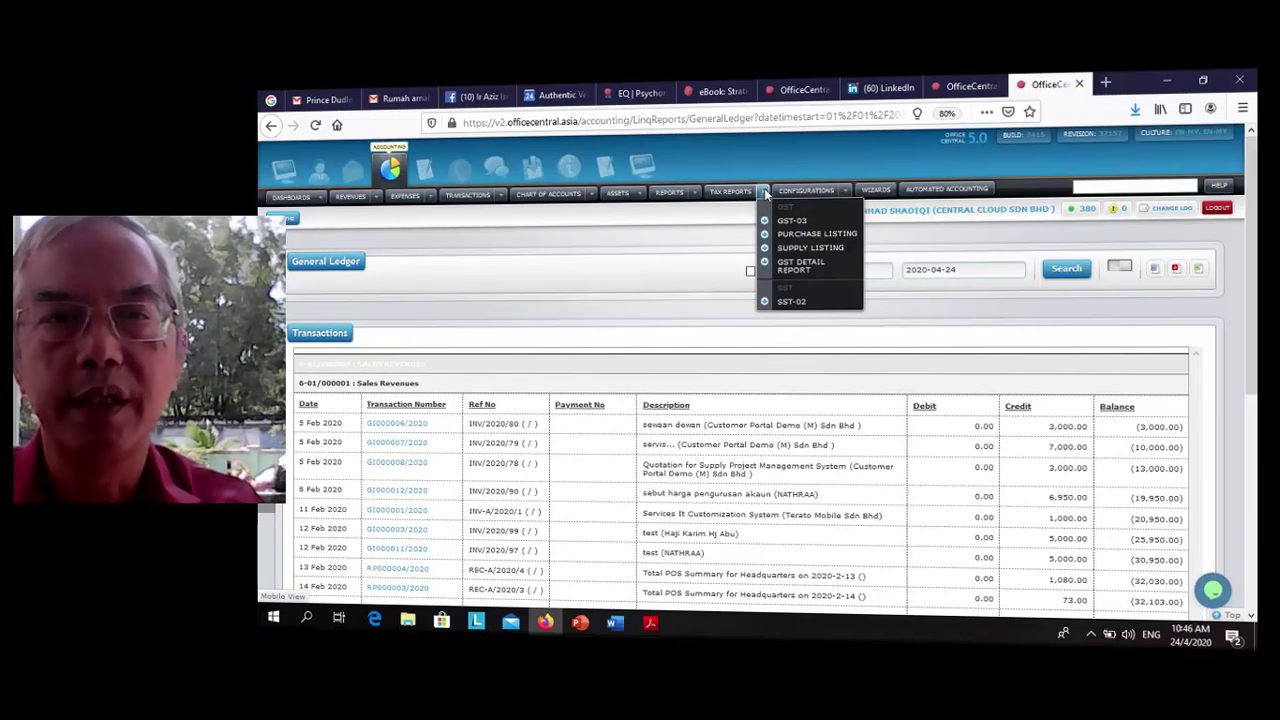
click(698, 193)
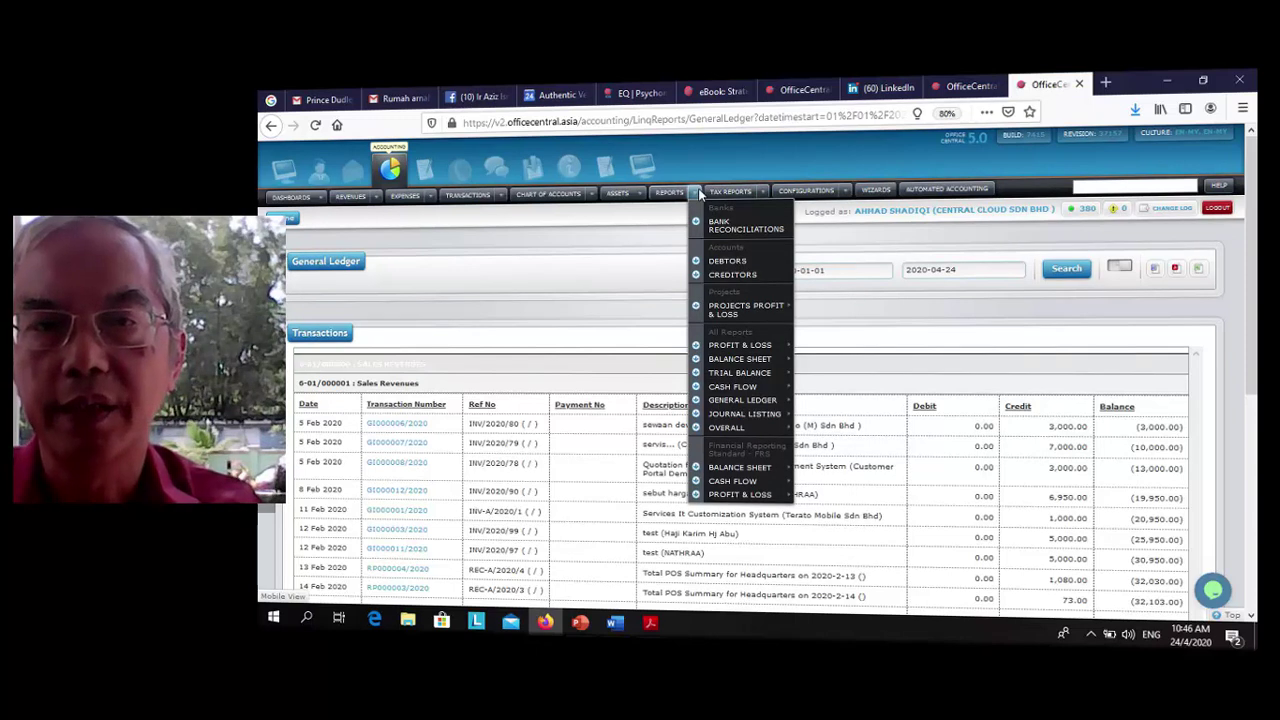
mouse_move(712, 350)
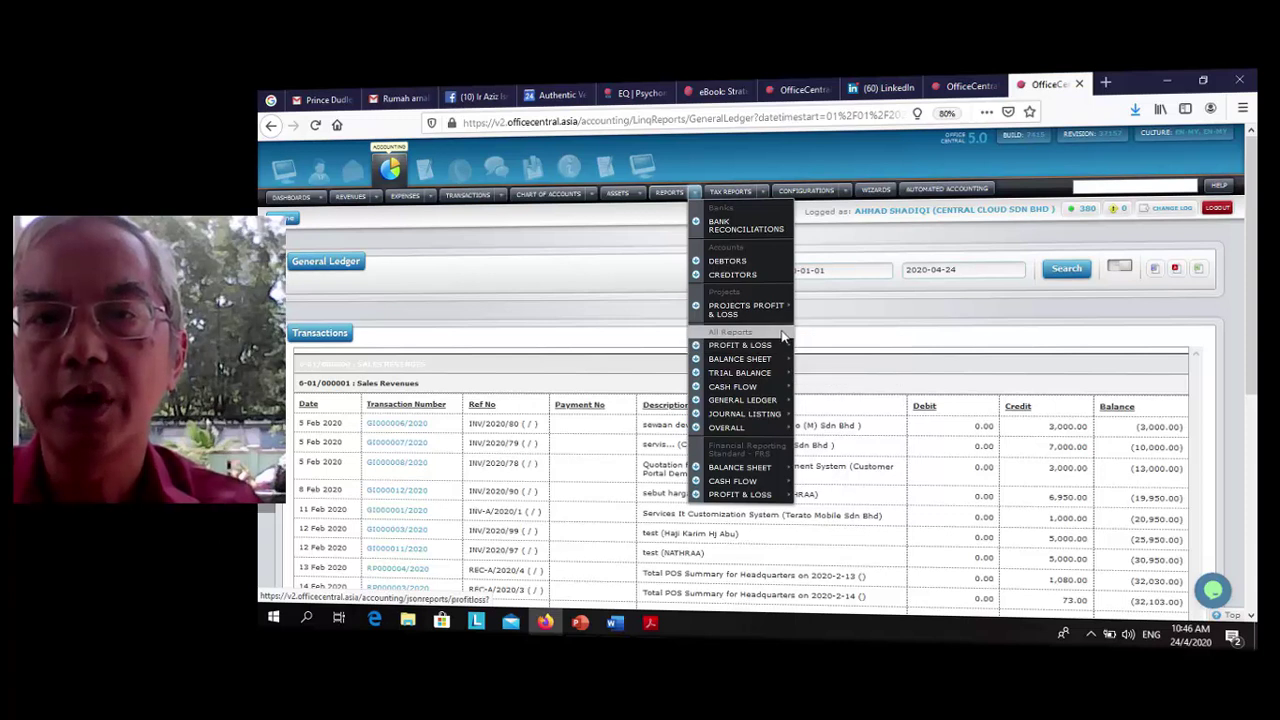
mouse_move(760, 312)
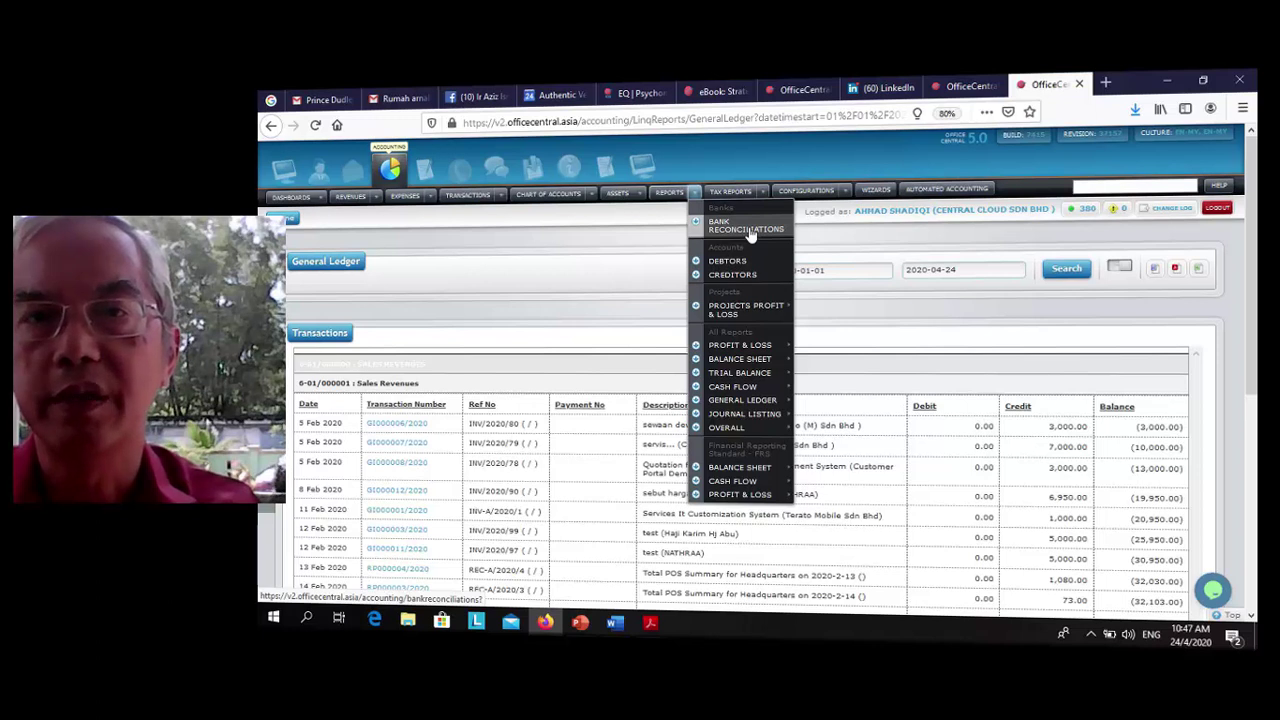
click(765, 192)
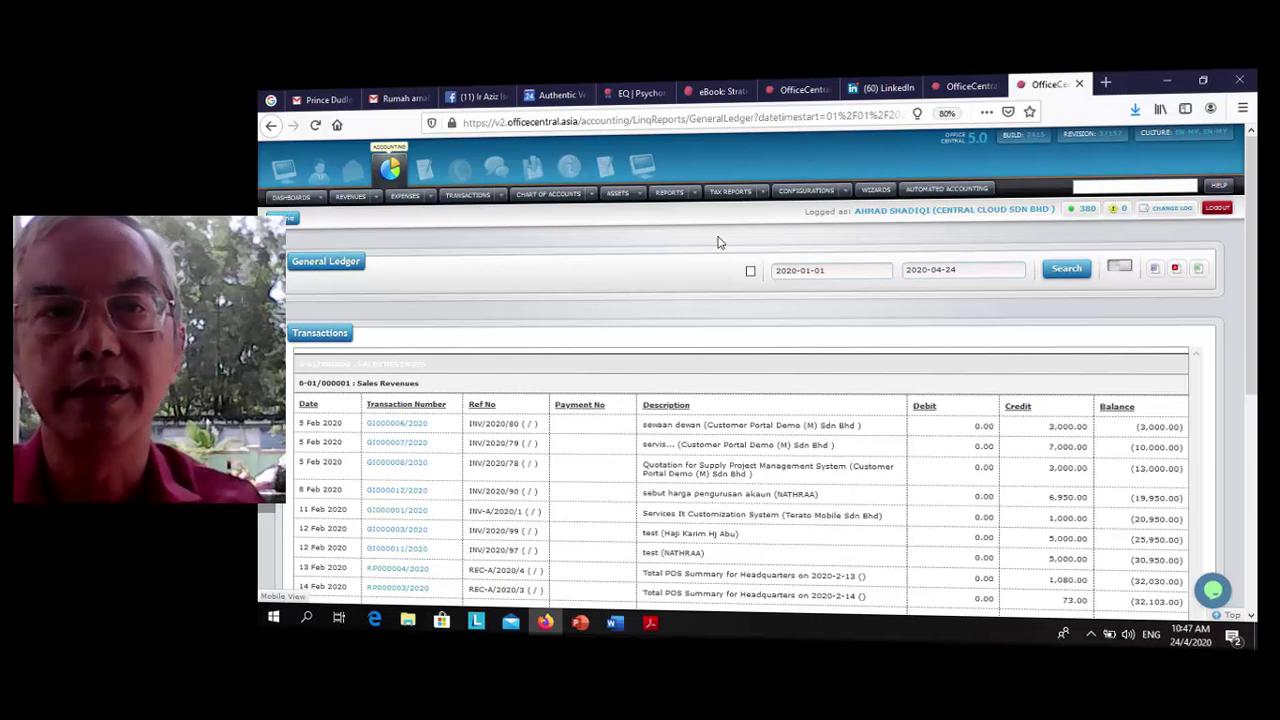
Open the debtors aging report under revenues.
click(376, 197)
mouse_move(402, 214)
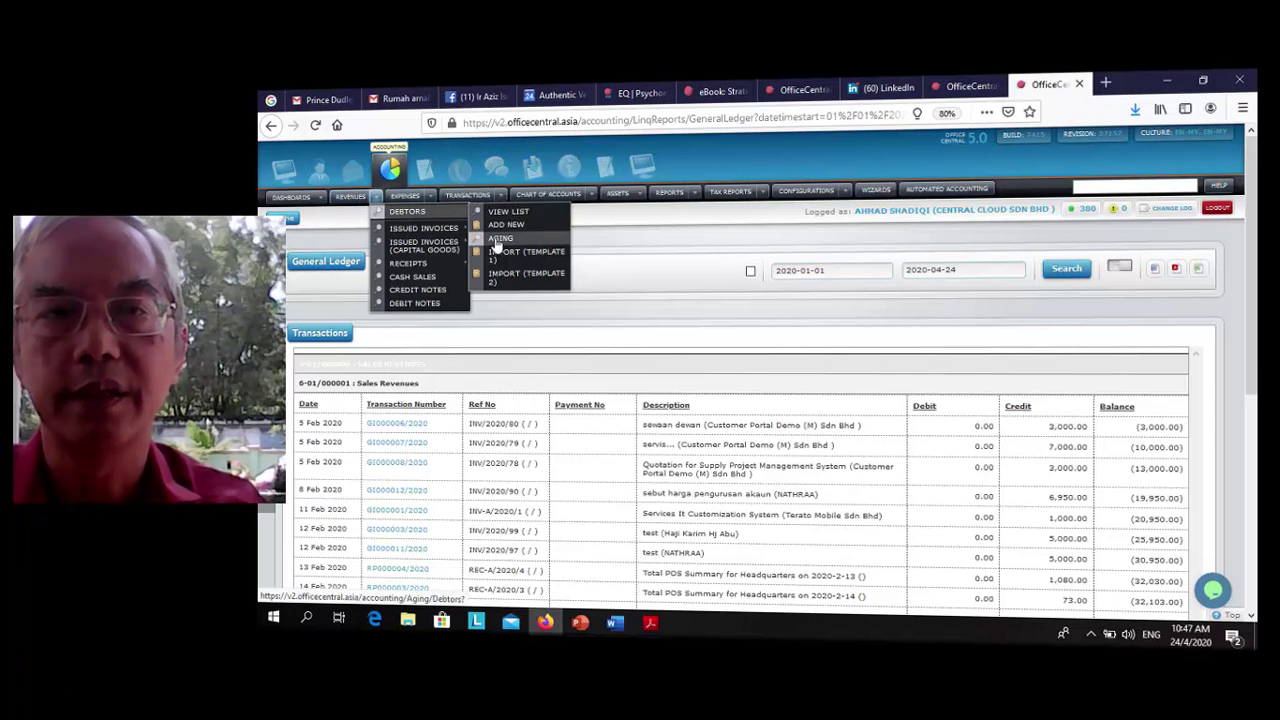
click(497, 242)
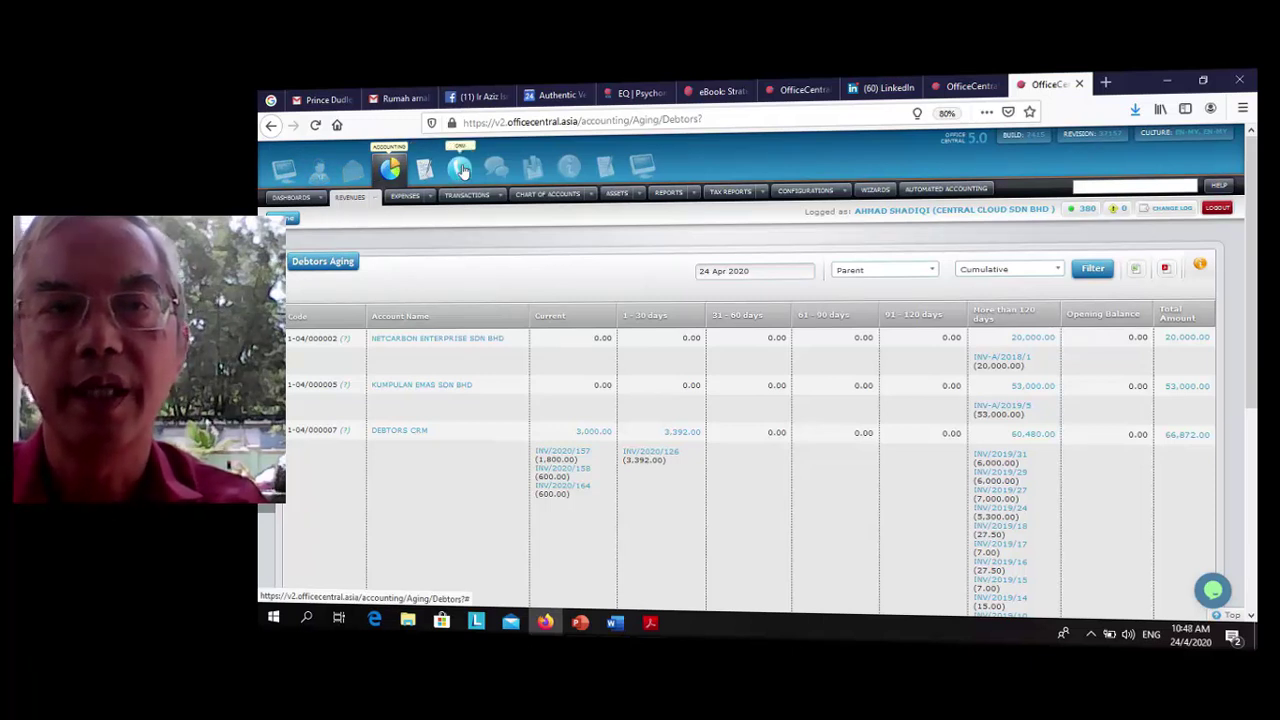
Switch to the Procurement module and look over its functions for purchase orders, received delivery orders and received invoices.
click(497, 170)
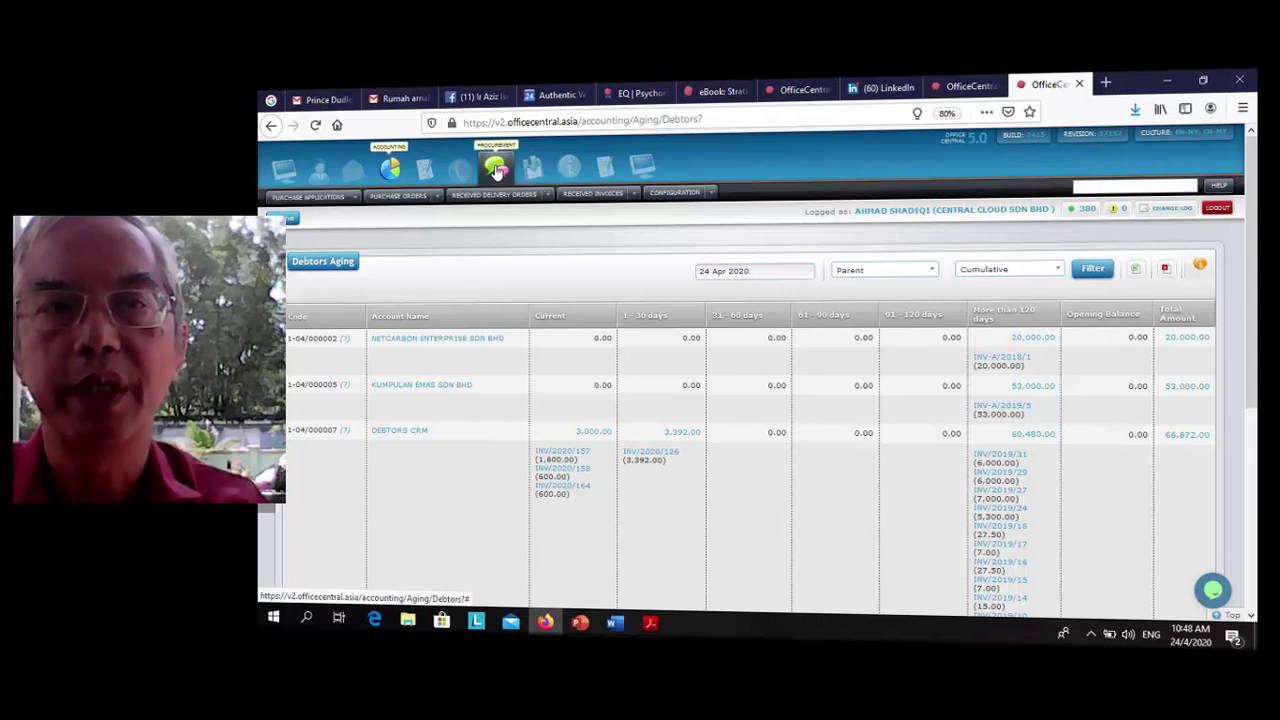
click(438, 197)
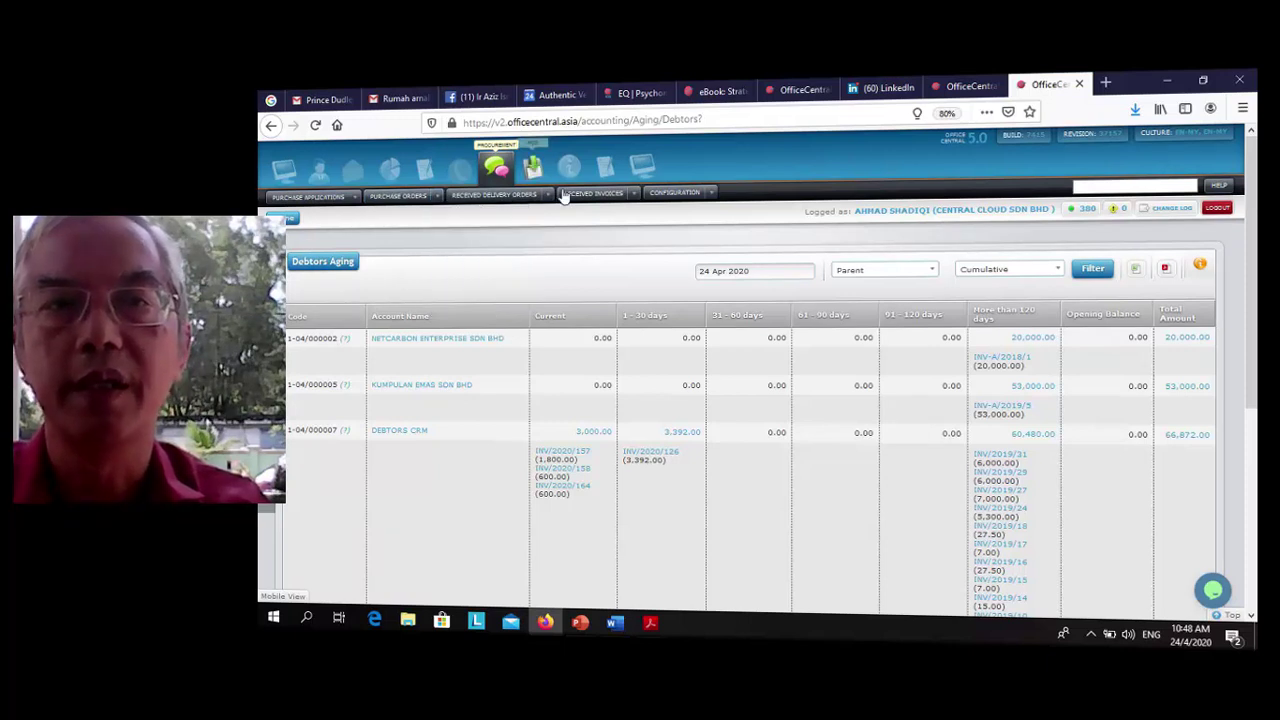
mouse_move(634, 196)
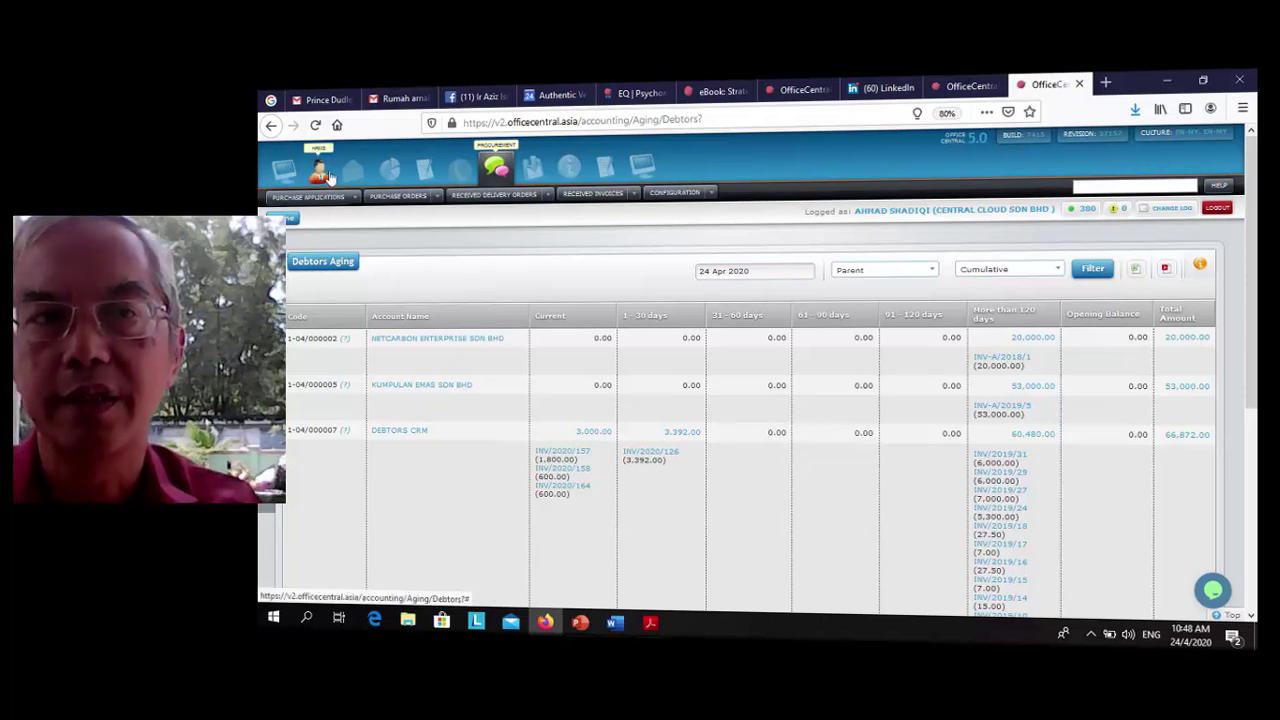
Return to the Accounting module and open its Cash Flow dashboard.
click(388, 170)
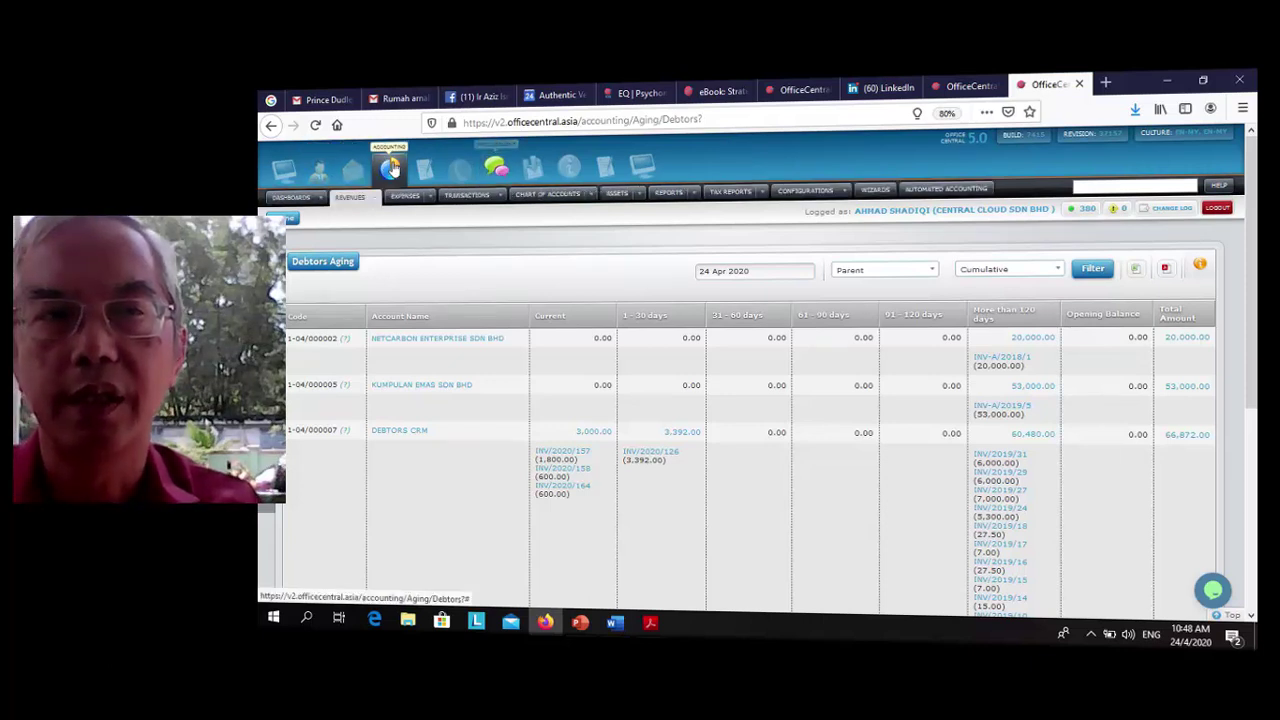
click(326, 198)
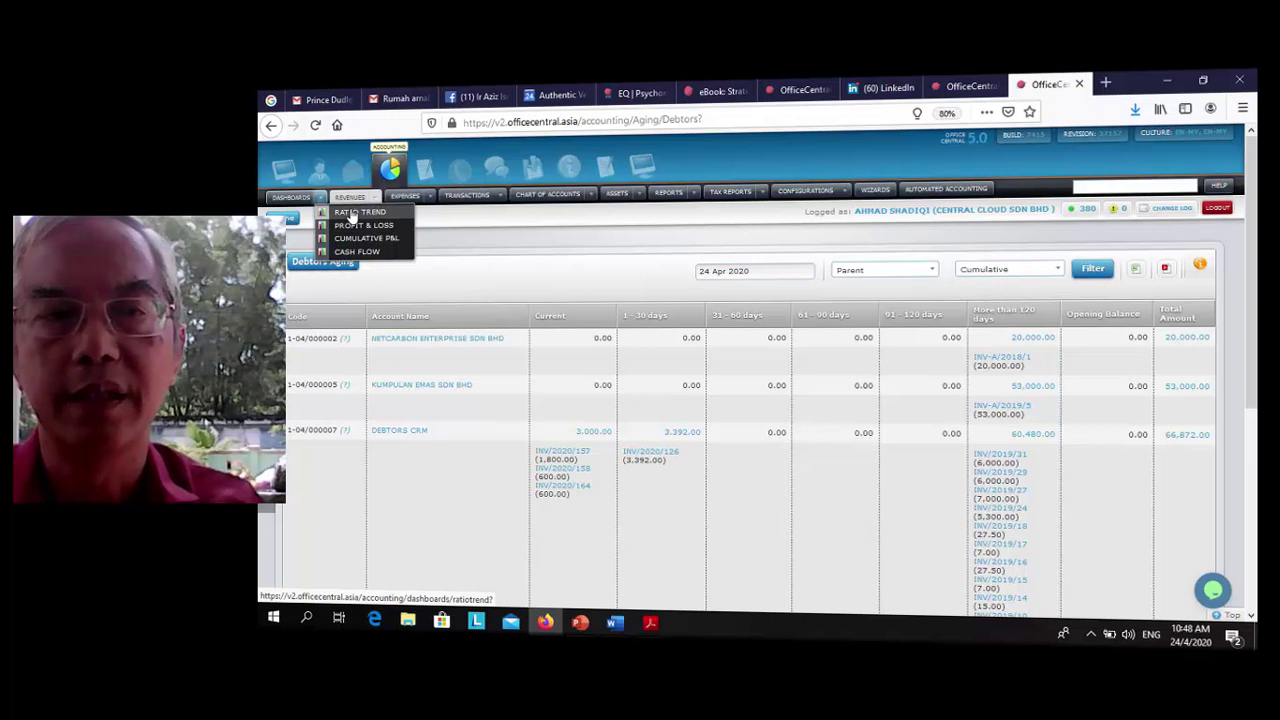
click(354, 252)
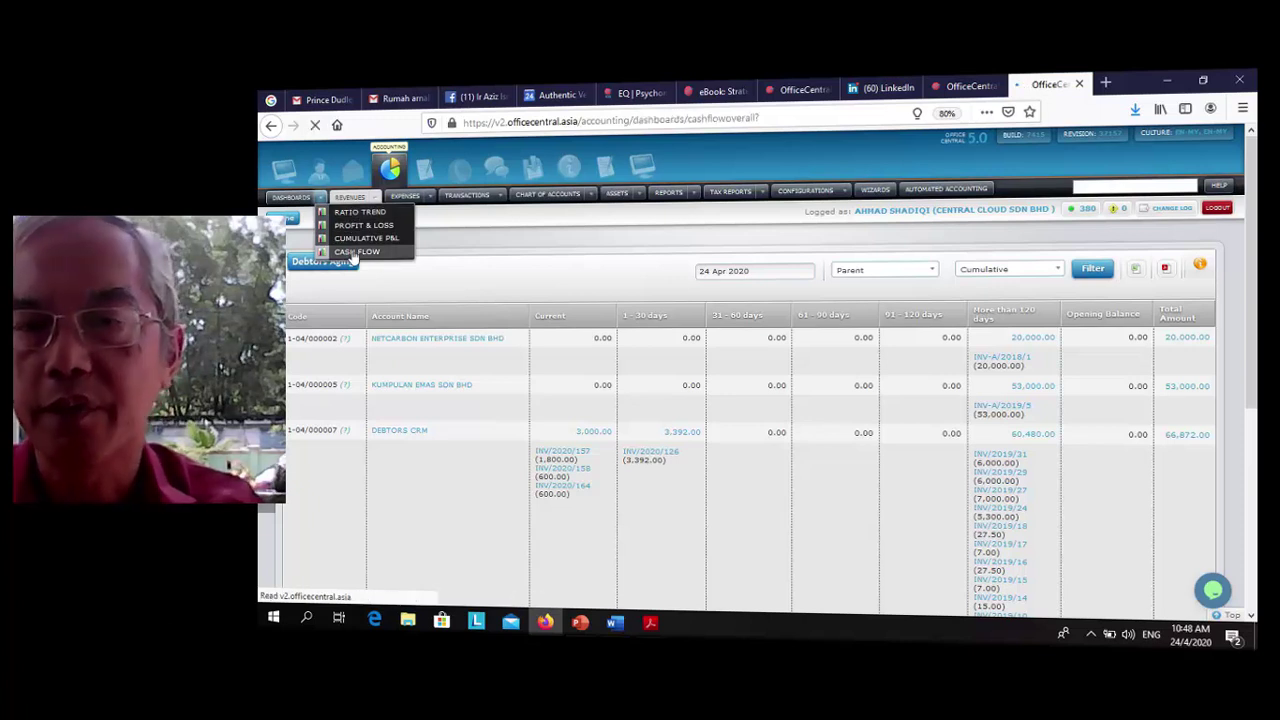